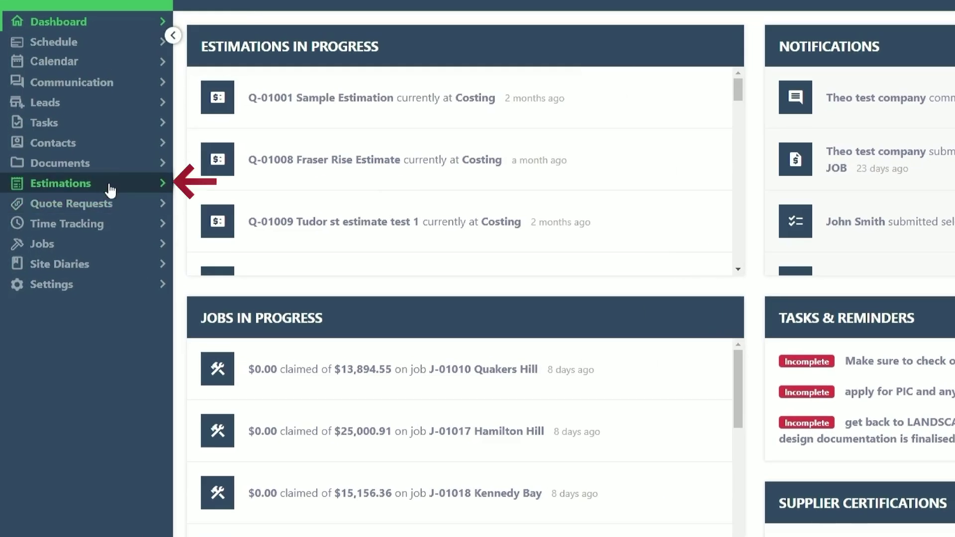
Step: Open the preview of the "Bent st, Northcote CONTRACT" estimation from the estimations list
{"action": "left_click", "coordinate": [109, 188]}
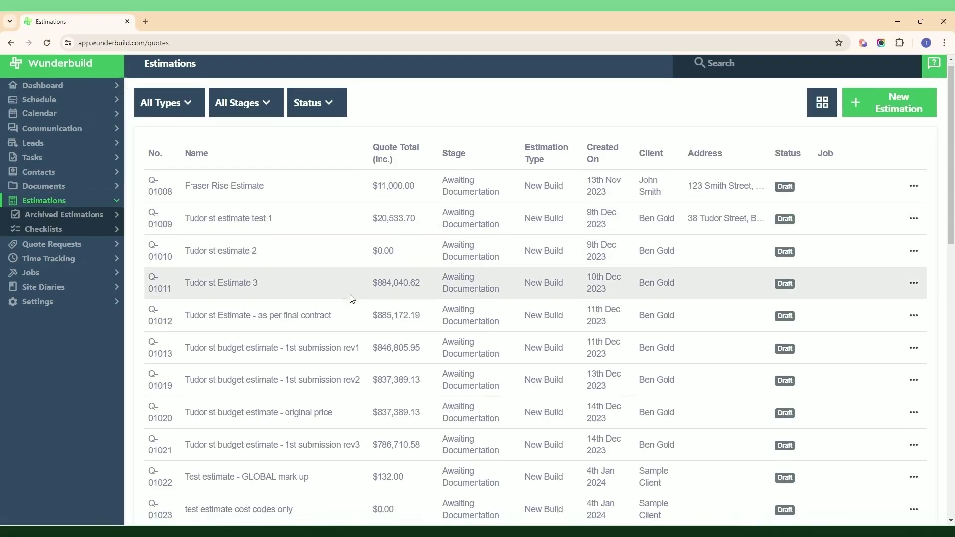
{"action": "scroll", "coordinate": [353, 297], "scroll_direction": "down", "scroll_amount": 6}
{"action": "scroll", "coordinate": [353, 299], "scroll_direction": "down", "scroll_amount": 5}
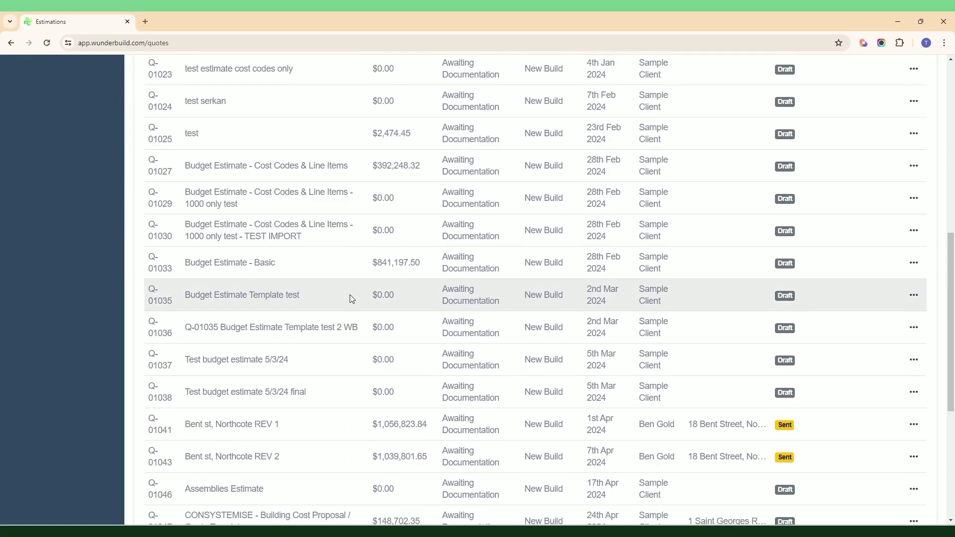
{"action": "scroll", "coordinate": [350, 299], "scroll_direction": "down", "scroll_amount": 4}
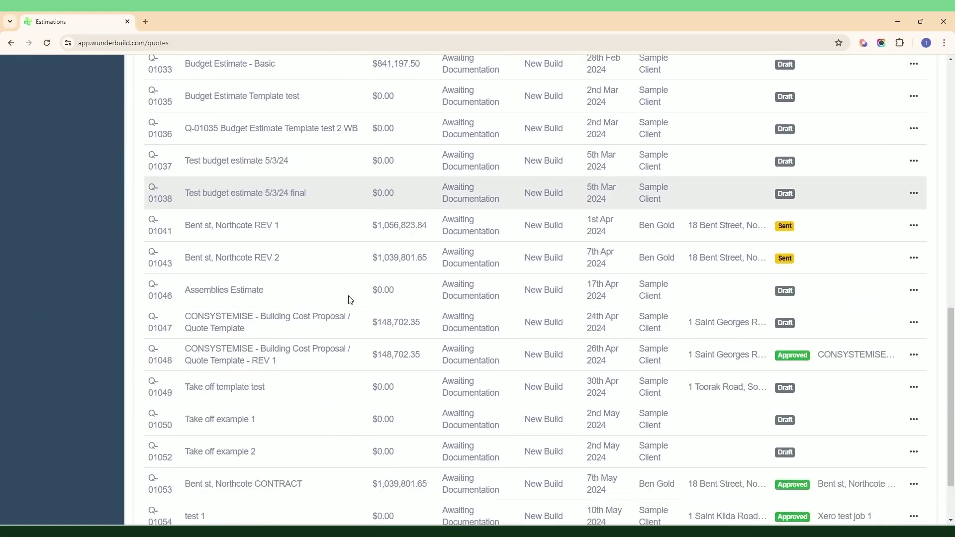
{"action": "left_click_drag", "start_coordinate": [369, 411], "coordinate": [237, 406]}
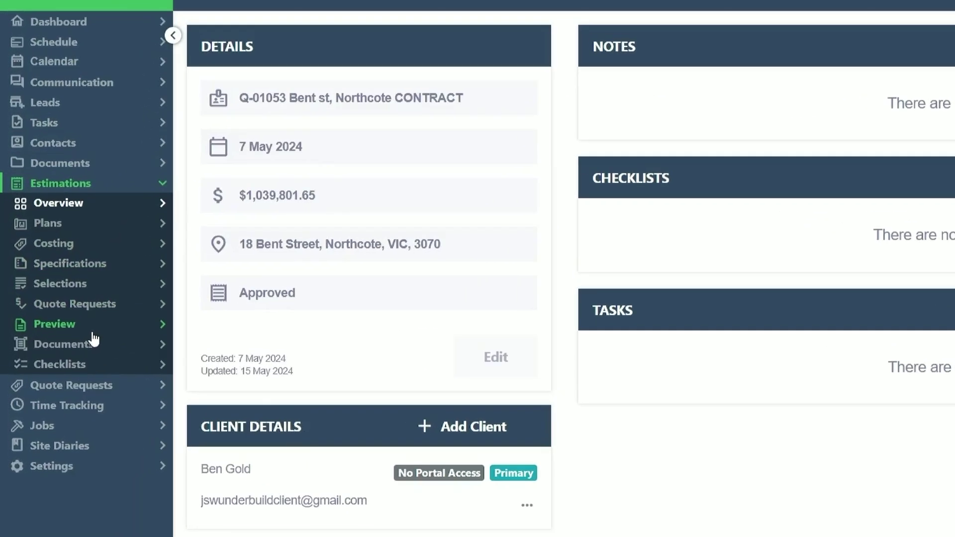
{"action": "left_click", "coordinate": [96, 334]}
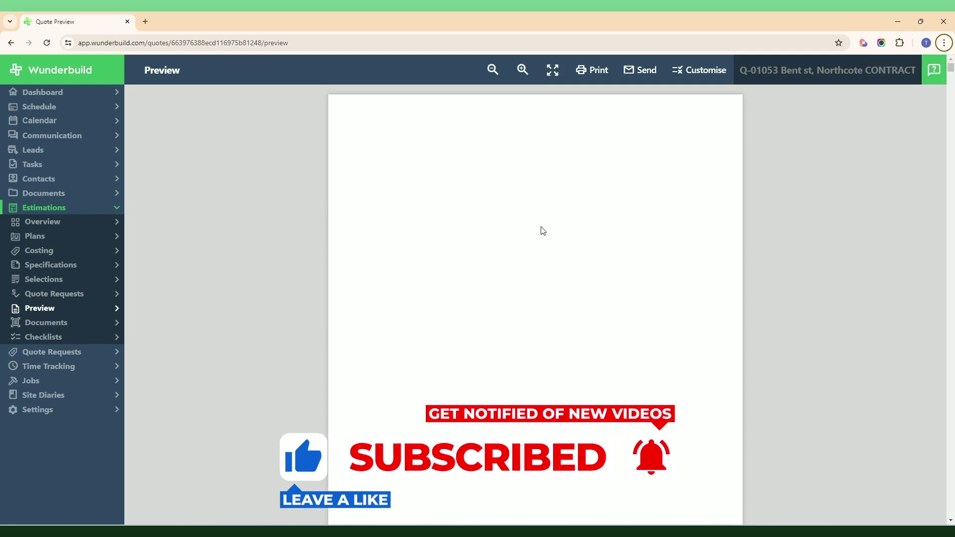
Step: Review the quotation's cover page, including its client and reference details, and the cover letter that follows
{"action": "scroll", "coordinate": [541, 233], "scroll_direction": "down", "scroll_amount": 1}
{"action": "scroll", "coordinate": [540, 233], "scroll_direction": "up", "scroll_amount": 1}
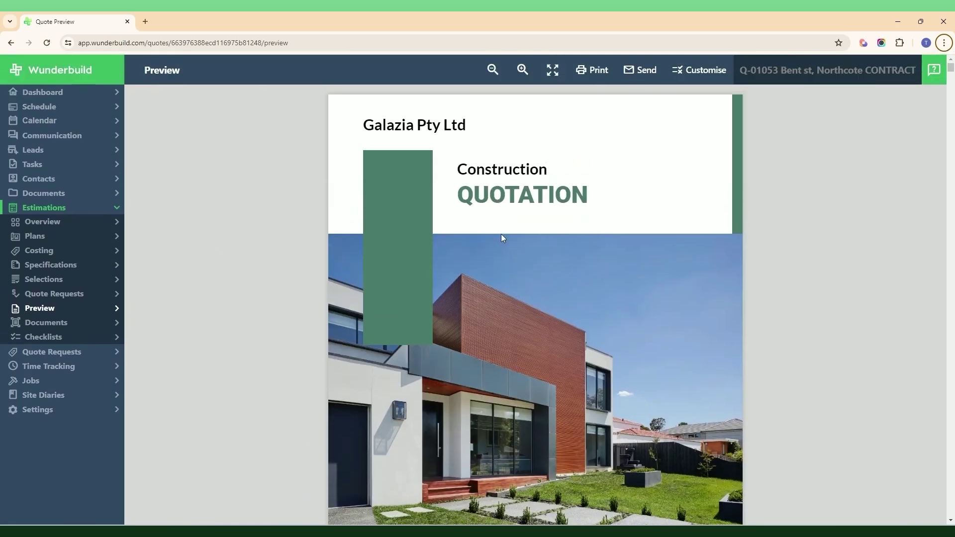
{"action": "scroll", "coordinate": [515, 236], "scroll_direction": "down", "scroll_amount": 1}
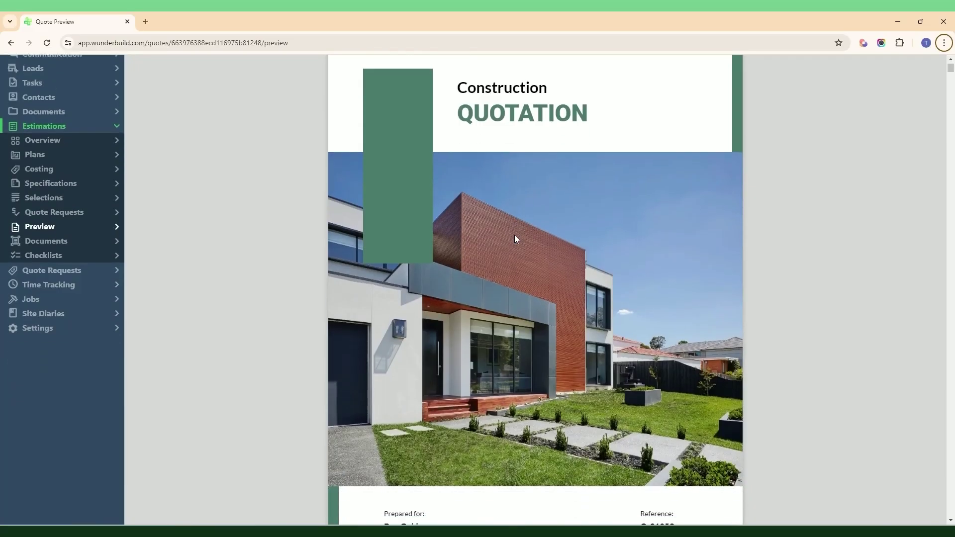
{"action": "scroll", "coordinate": [514, 235], "scroll_direction": "down", "scroll_amount": 1}
{"action": "scroll", "coordinate": [527, 240], "scroll_direction": "up", "scroll_amount": 1}
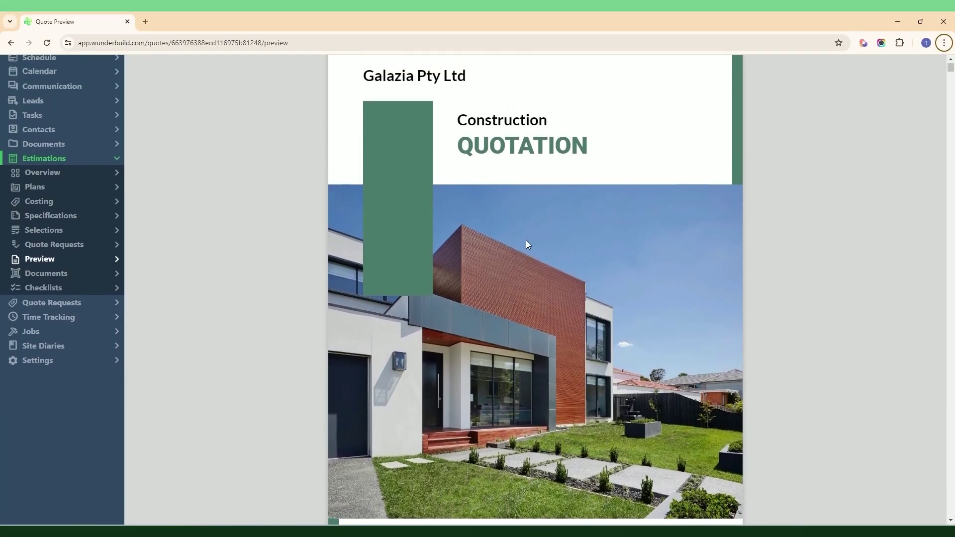
{"action": "scroll", "coordinate": [527, 241], "scroll_direction": "down", "scroll_amount": 1}
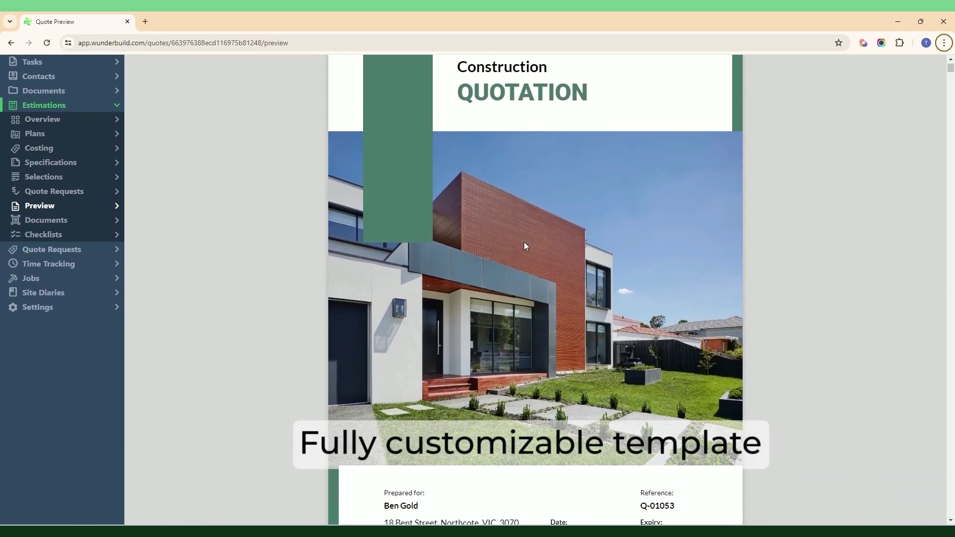
{"action": "scroll", "coordinate": [524, 242], "scroll_direction": "down", "scroll_amount": 1}
{"action": "scroll", "coordinate": [524, 242], "scroll_direction": "up", "scroll_amount": 3}
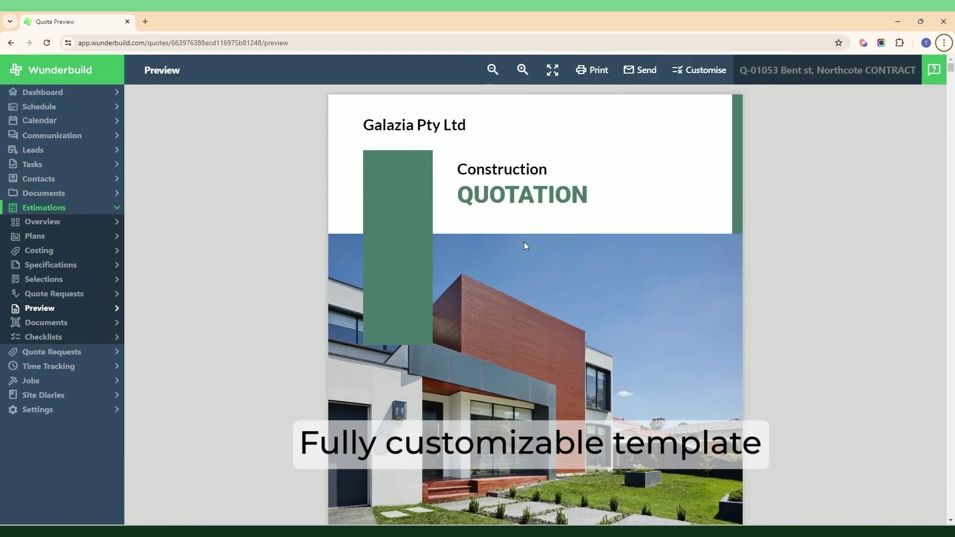
{"action": "scroll", "coordinate": [526, 246], "scroll_direction": "down", "scroll_amount": 1}
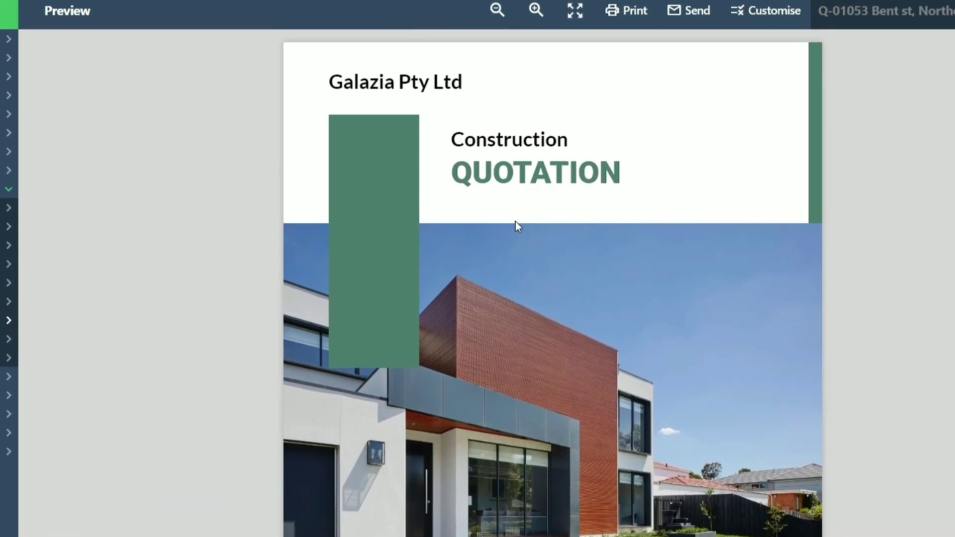
{"action": "scroll", "coordinate": [512, 217], "scroll_direction": "down", "scroll_amount": 1}
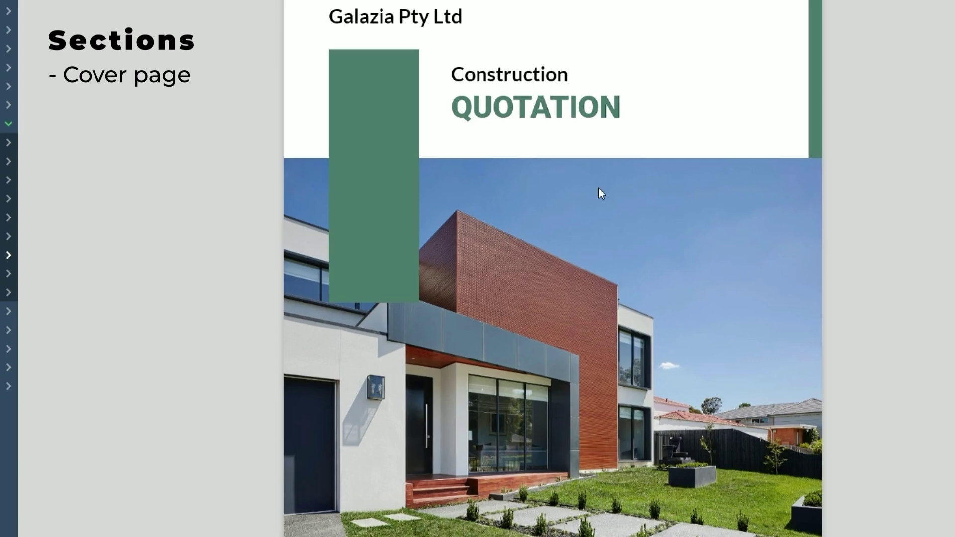
{"action": "scroll", "coordinate": [598, 189], "scroll_direction": "down", "scroll_amount": 3}
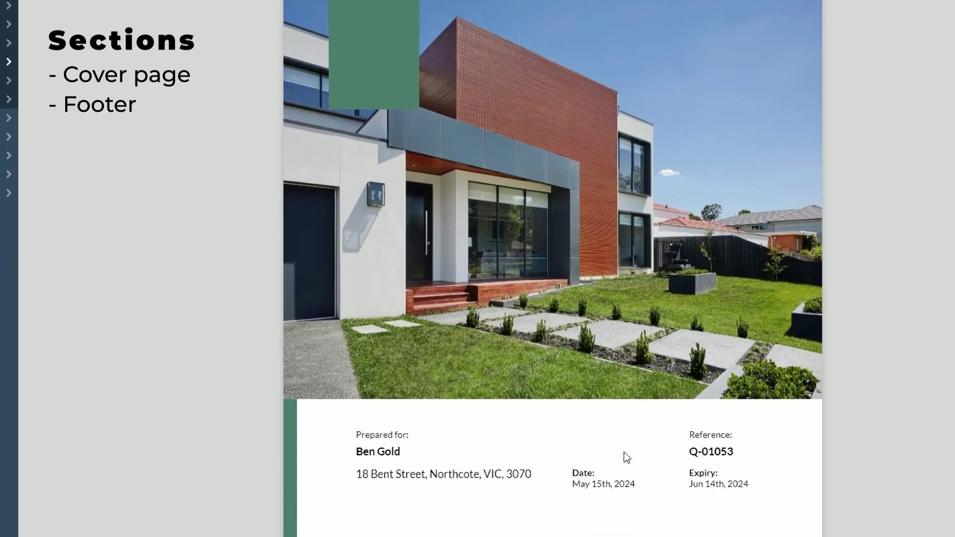
{"action": "scroll", "coordinate": [567, 467], "scroll_direction": "down", "scroll_amount": 3}
{"action": "scroll", "coordinate": [590, 401], "scroll_direction": "down", "scroll_amount": 3}
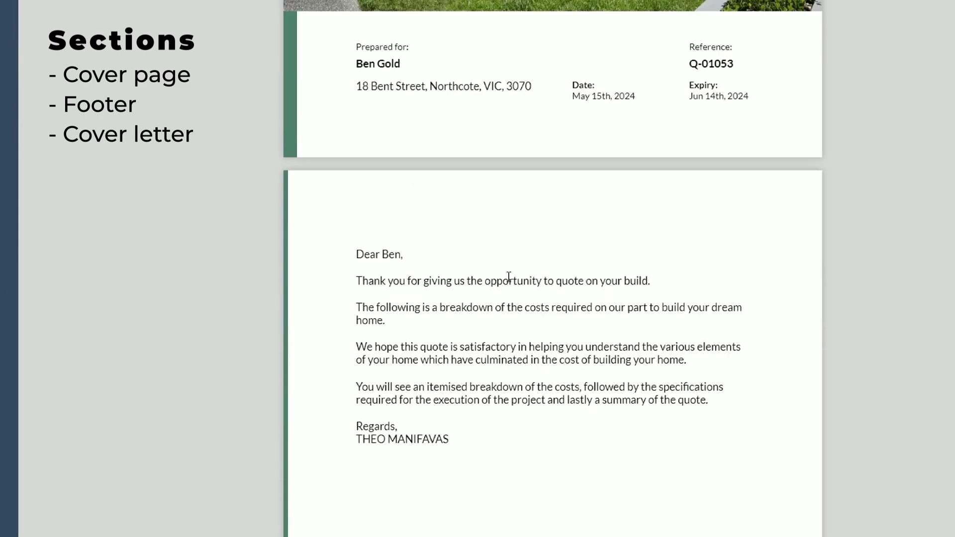
{"action": "scroll", "coordinate": [485, 377], "scroll_direction": "down", "scroll_amount": 2}
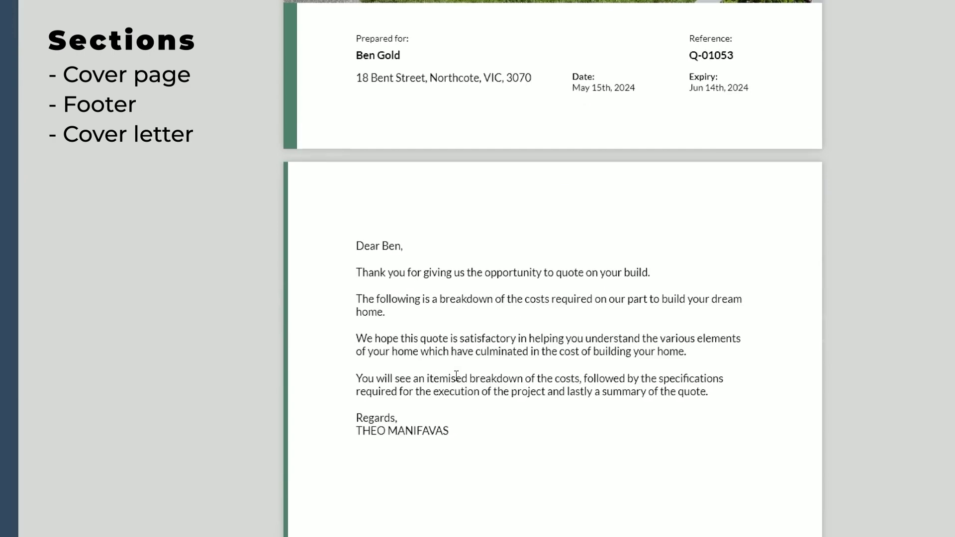
Step: Review the itemised Costings section from 1000 - Design & Documentation through 6100 - Commission & Fees
{"action": "scroll", "coordinate": [446, 249], "scroll_direction": "down", "scroll_amount": 9}
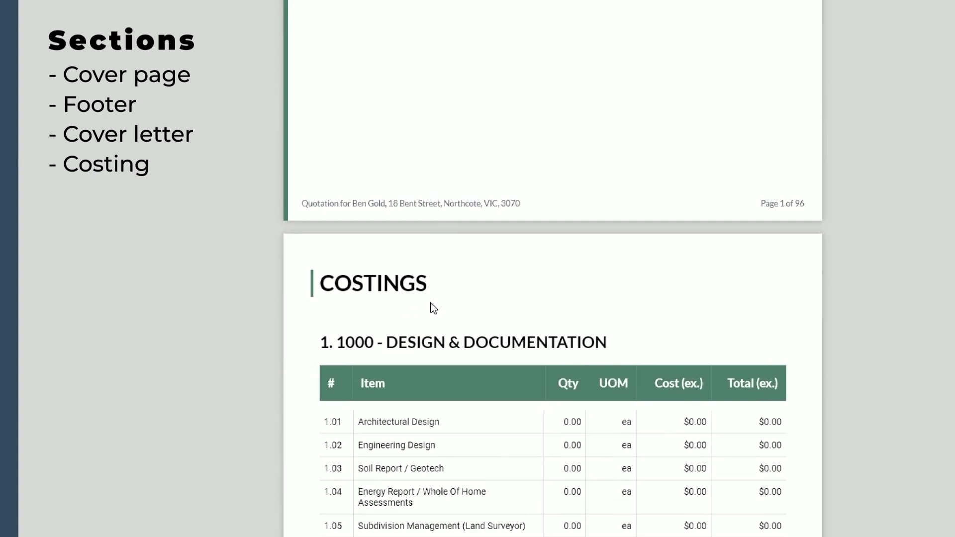
{"action": "scroll", "coordinate": [432, 307], "scroll_direction": "down", "scroll_amount": 2}
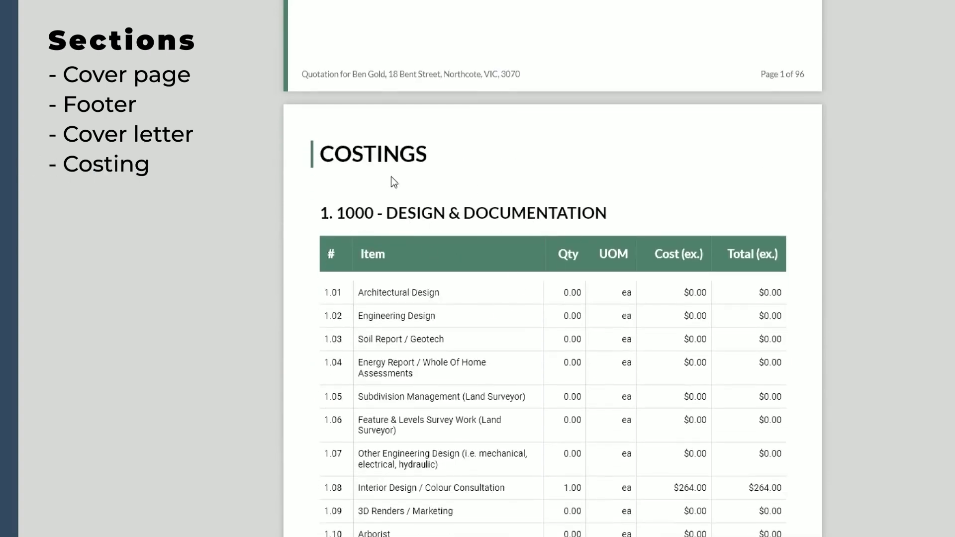
{"action": "scroll", "coordinate": [457, 249], "scroll_direction": "up", "scroll_amount": 1}
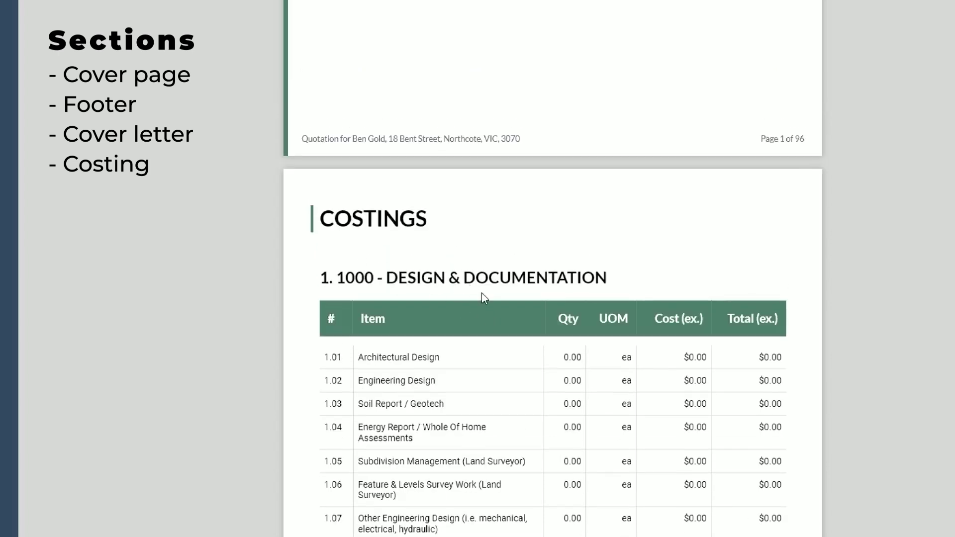
{"action": "scroll", "coordinate": [470, 300], "scroll_direction": "down", "scroll_amount": 4}
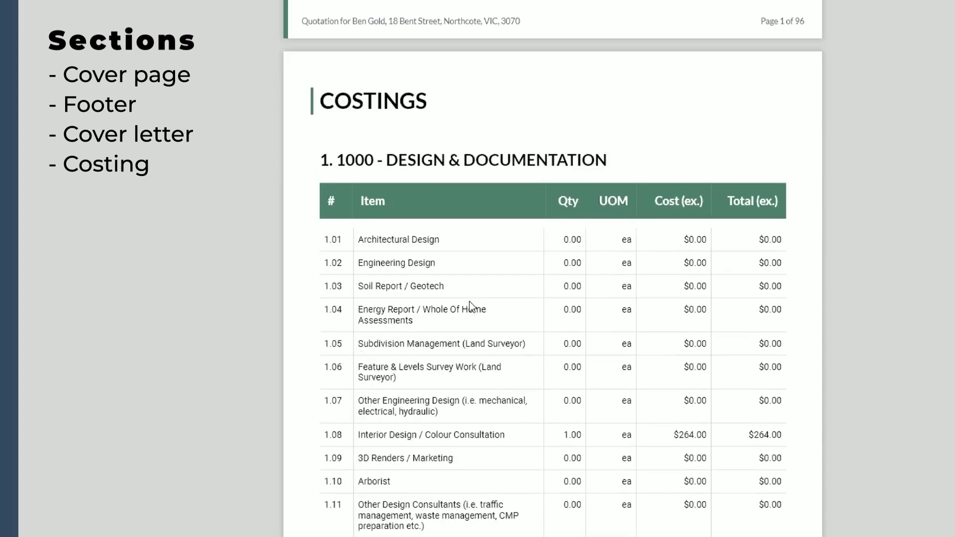
{"action": "scroll", "coordinate": [470, 307], "scroll_direction": "down", "scroll_amount": 10}
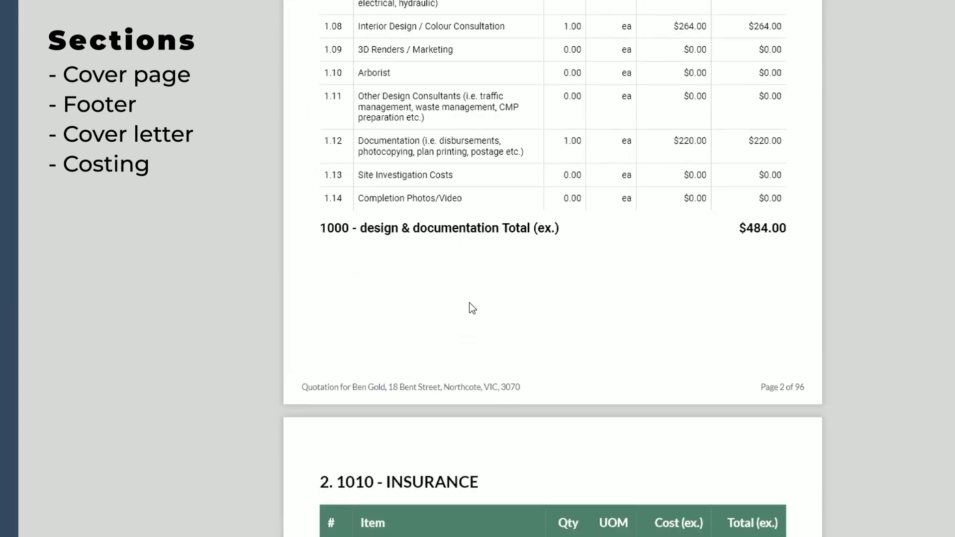
{"action": "scroll", "coordinate": [471, 304], "scroll_direction": "down", "scroll_amount": 4}
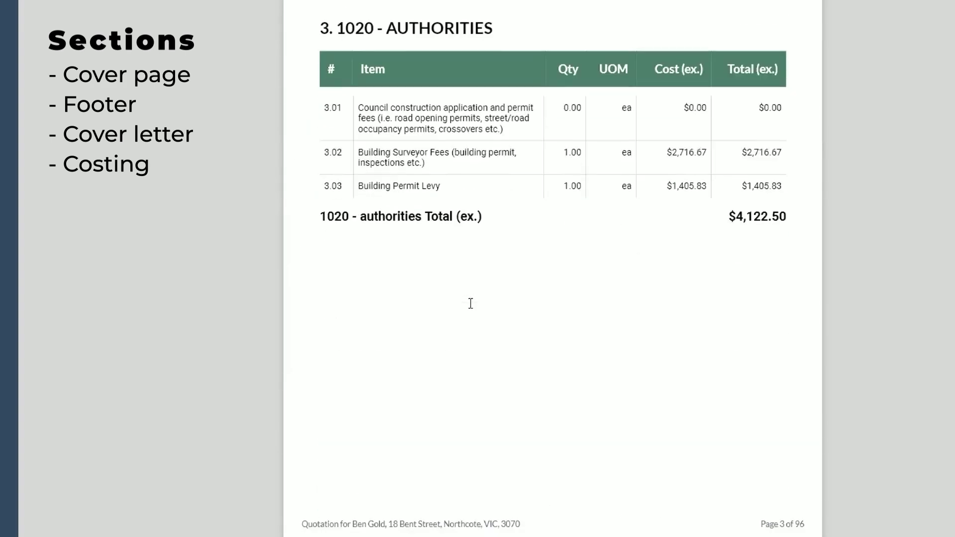
{"action": "scroll", "coordinate": [470, 303], "scroll_direction": "up", "scroll_amount": 5}
{"action": "scroll", "coordinate": [471, 304], "scroll_direction": "down", "scroll_amount": 20}
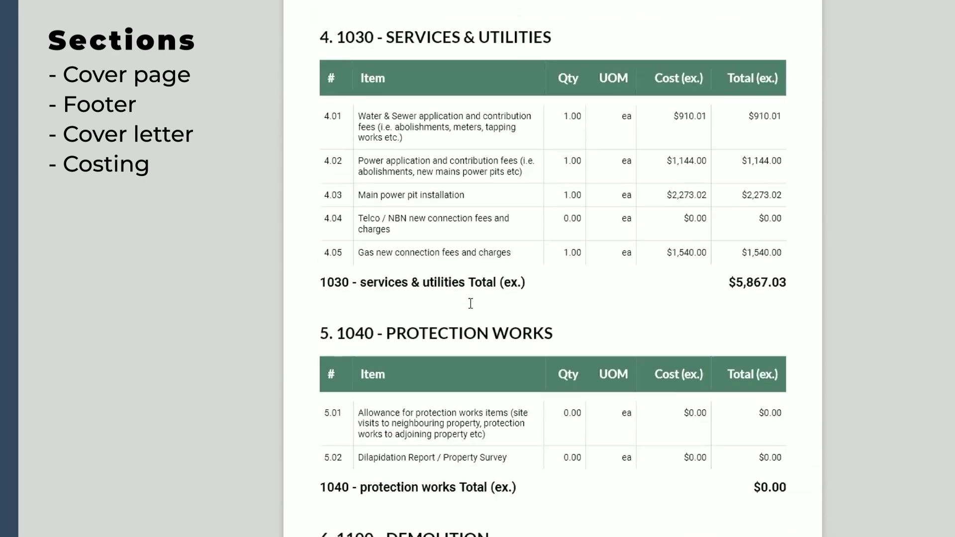
{"action": "scroll", "coordinate": [468, 304], "scroll_direction": "down", "scroll_amount": 20}
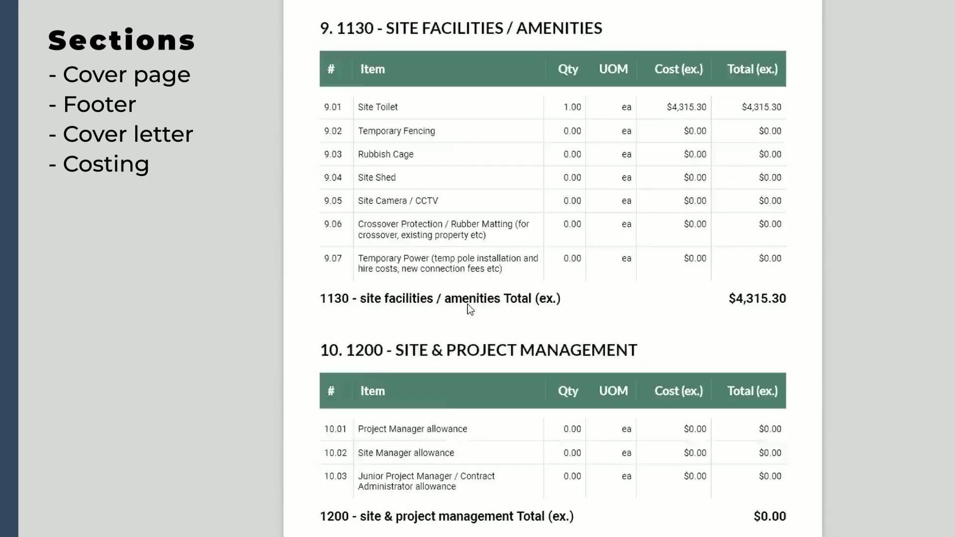
{"action": "scroll", "coordinate": [468, 305], "scroll_direction": "down", "scroll_amount": 19}
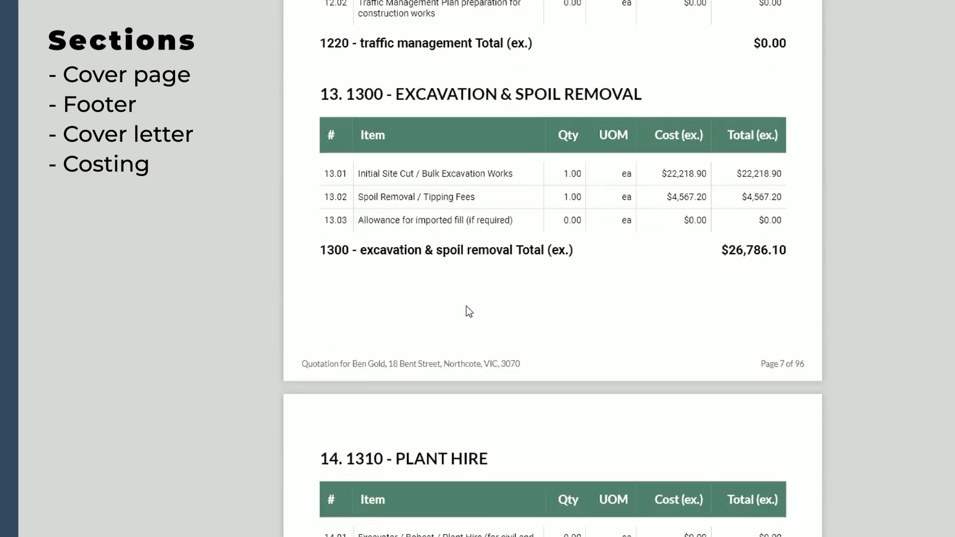
{"action": "scroll", "coordinate": [468, 310], "scroll_direction": "down", "scroll_amount": 20}
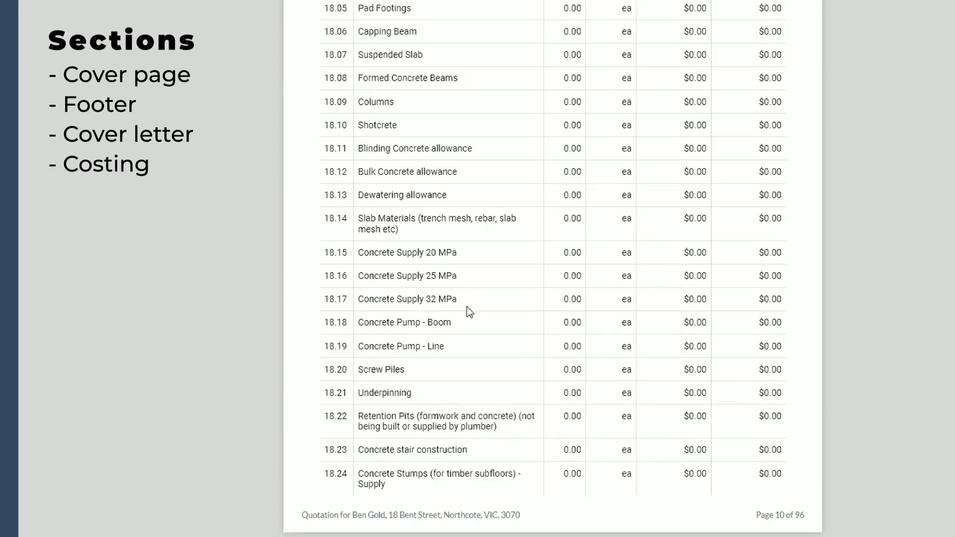
{"action": "scroll", "coordinate": [467, 320], "scroll_direction": "down", "scroll_amount": 10}
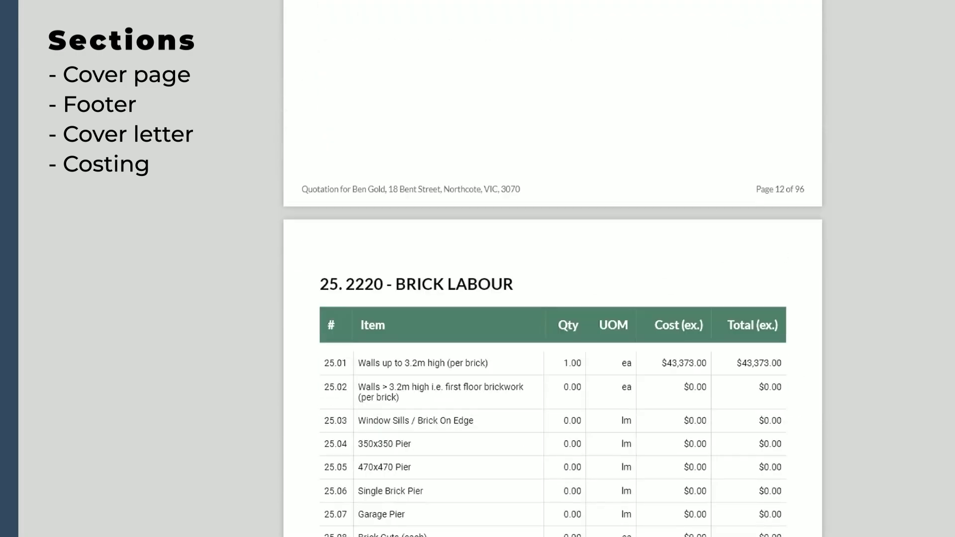
{"action": "scroll", "coordinate": [553, 318], "scroll_direction": "down", "scroll_amount": 20}
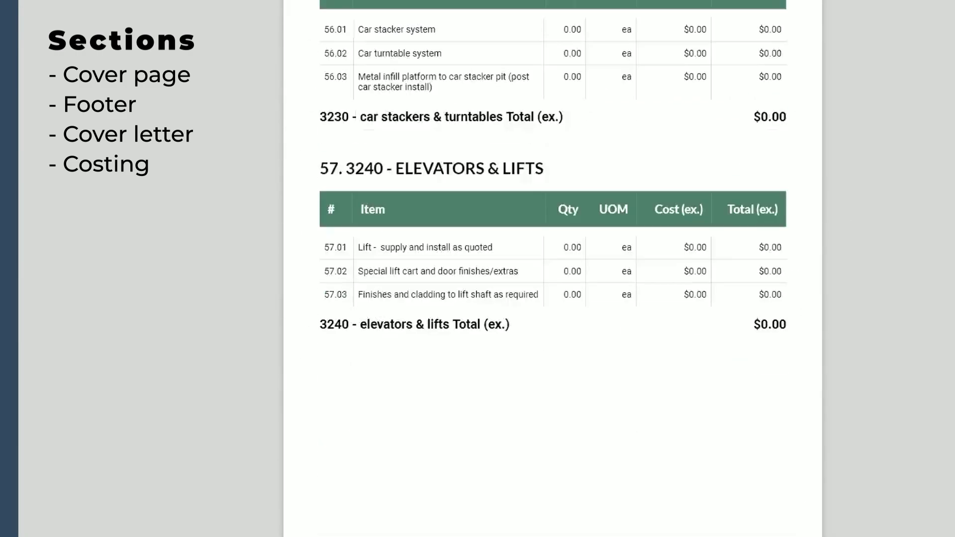
{"action": "scroll", "coordinate": [553, 269], "scroll_direction": "down", "scroll_amount": 15}
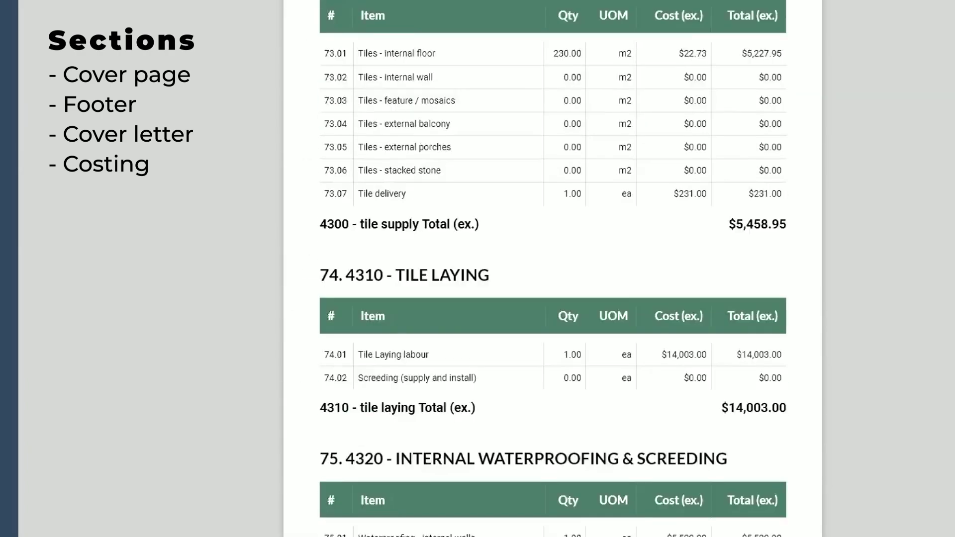
{"action": "scroll", "coordinate": [552, 269], "scroll_direction": "down", "scroll_amount": 8}
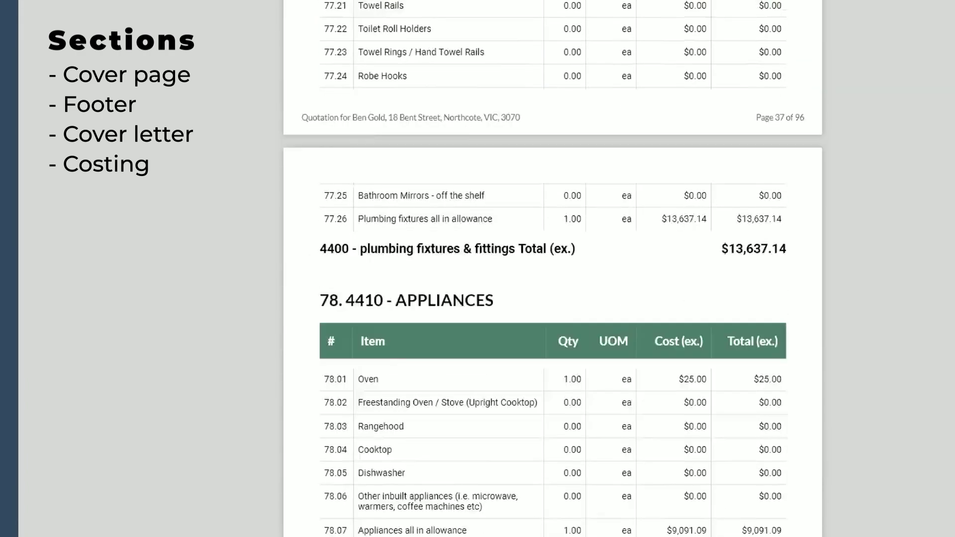
{"action": "scroll", "coordinate": [552, 268], "scroll_direction": "down", "scroll_amount": 5}
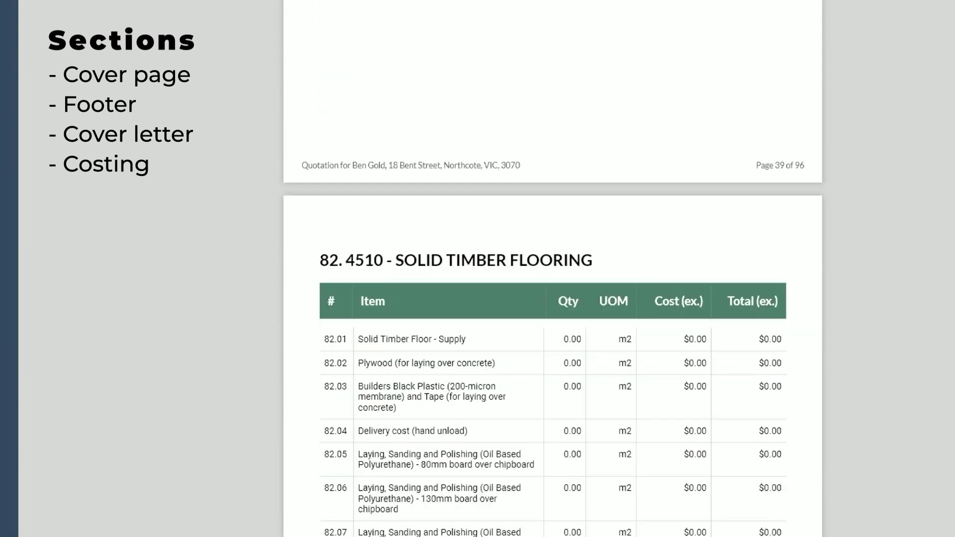
{"action": "scroll", "coordinate": [552, 269], "scroll_direction": "down", "scroll_amount": 4}
{"action": "scroll", "coordinate": [552, 269], "scroll_direction": "down", "scroll_amount": 10}
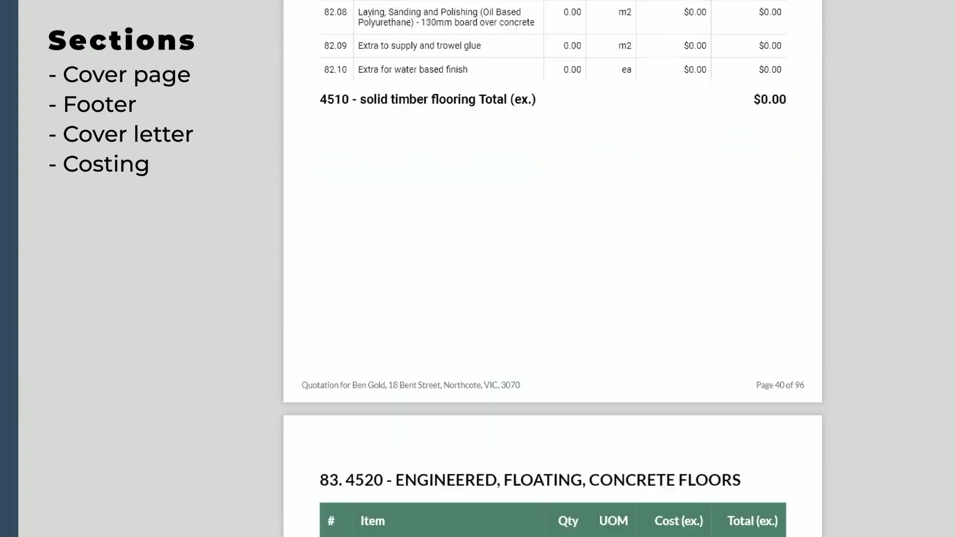
{"action": "scroll", "coordinate": [552, 269], "scroll_direction": "down", "scroll_amount": 20}
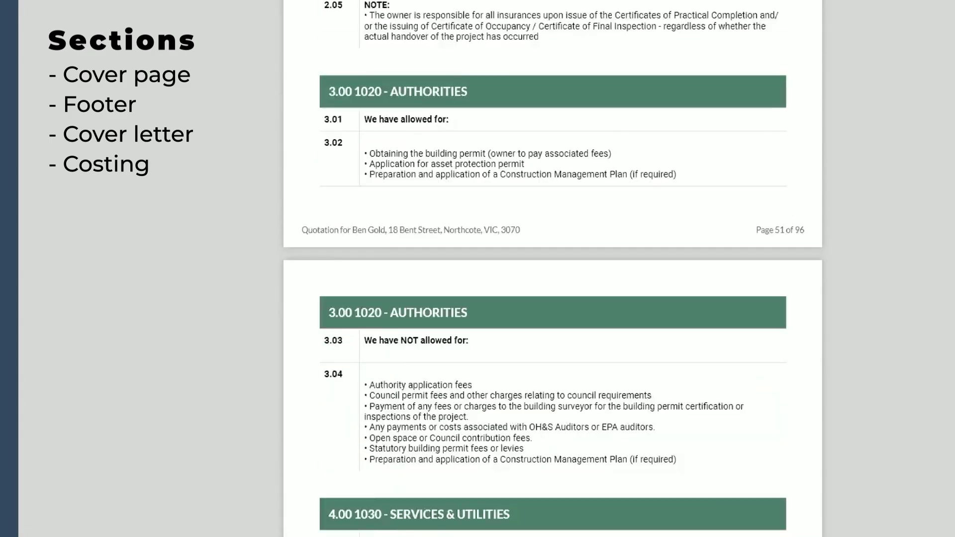
{"action": "scroll", "coordinate": [553, 269], "scroll_direction": "down", "scroll_amount": 5}
{"action": "scroll", "coordinate": [552, 268], "scroll_direction": "up", "scroll_amount": 1}
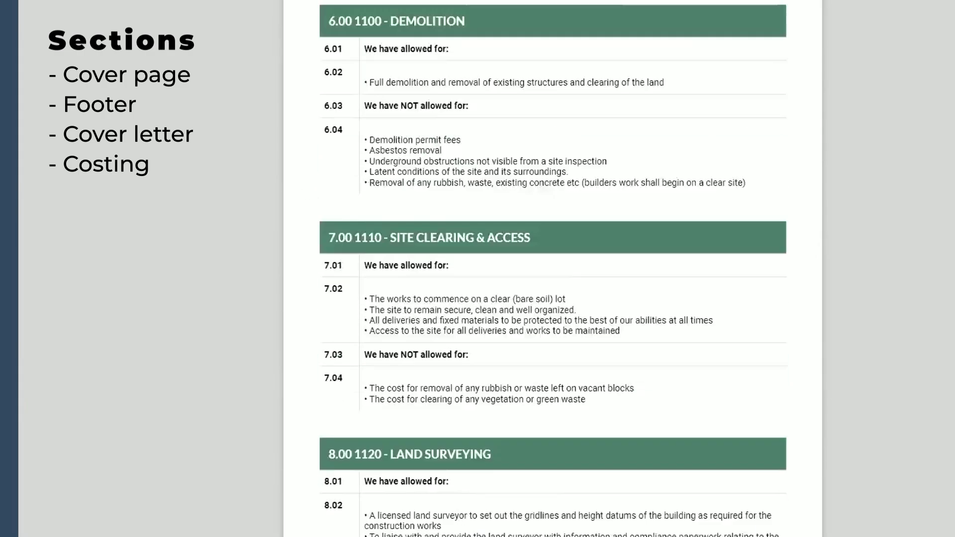
{"action": "scroll", "coordinate": [552, 269], "scroll_direction": "up", "scroll_amount": 15}
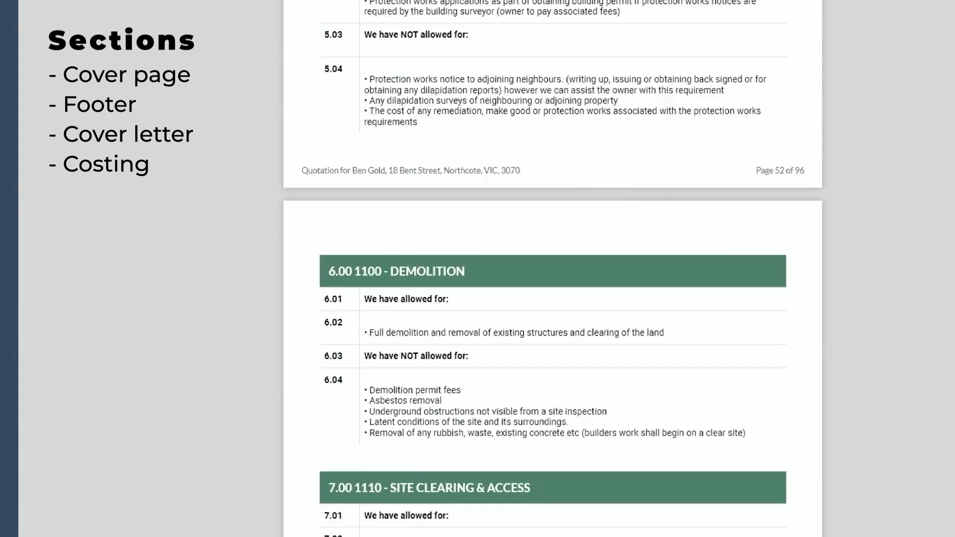
{"action": "scroll", "coordinate": [553, 269], "scroll_direction": "up", "scroll_amount": 5}
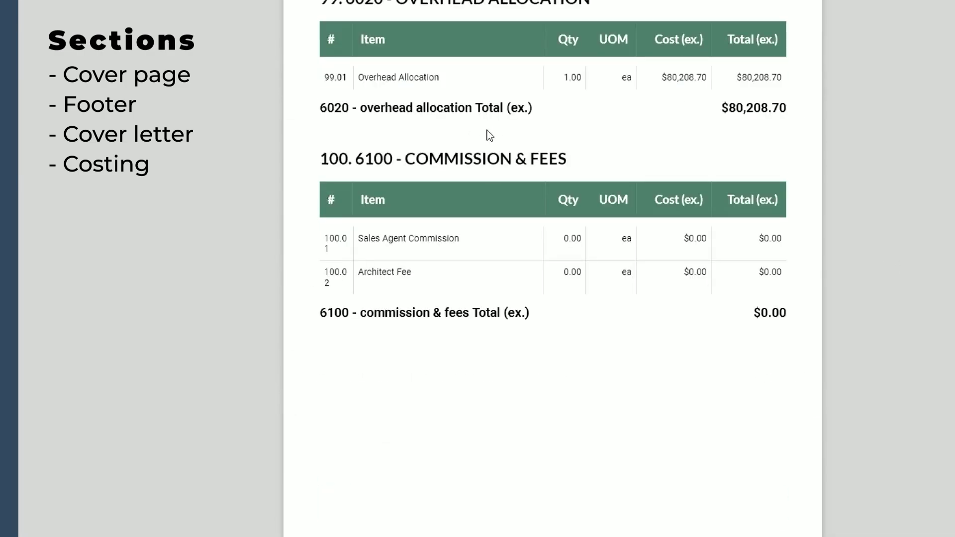
Step: Review the quotation's Specifications section, reading the allowed and not-allowed items listed under each cost code from 1000 - Design & Documentation onward
{"action": "scroll", "coordinate": [493, 164], "scroll_direction": "down", "scroll_amount": 11}
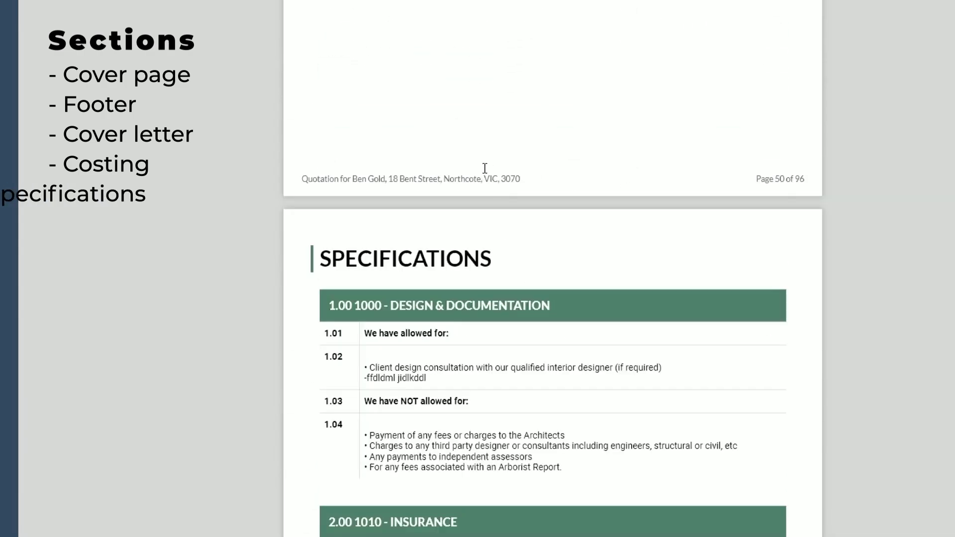
{"action": "scroll", "coordinate": [454, 248], "scroll_direction": "down", "scroll_amount": 7}
{"action": "scroll", "coordinate": [454, 201], "scroll_direction": "up", "scroll_amount": 4}
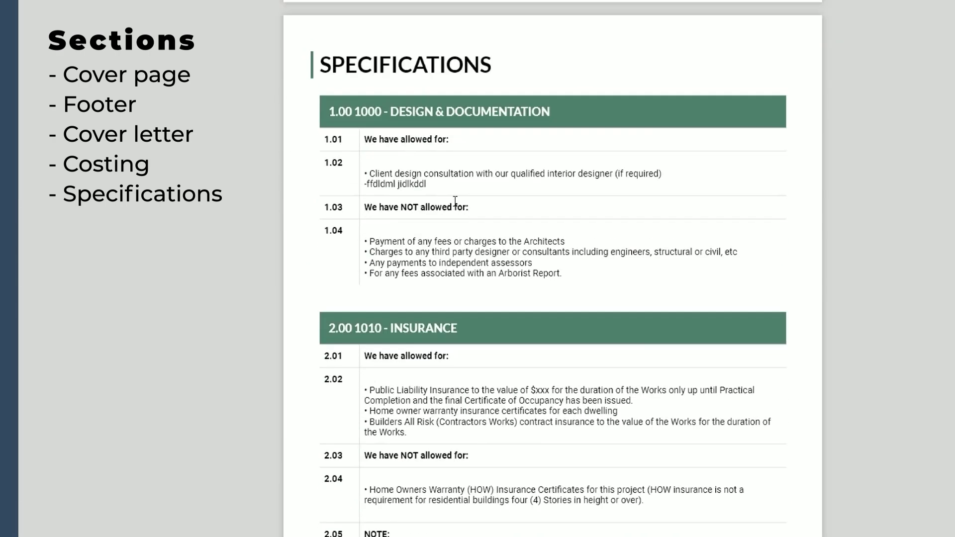
{"action": "scroll", "coordinate": [608, 225], "scroll_direction": "down", "scroll_amount": 4}
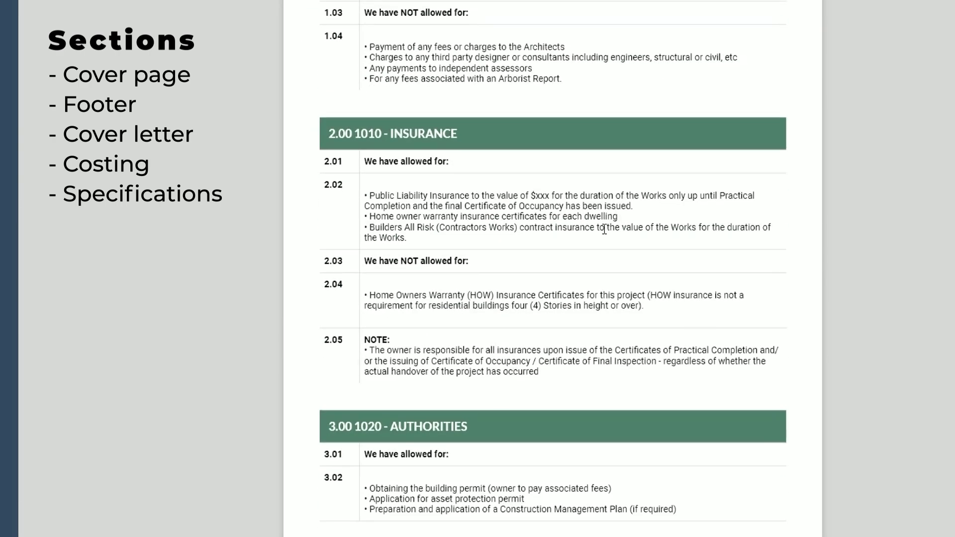
{"action": "scroll", "coordinate": [605, 229], "scroll_direction": "down", "scroll_amount": 5}
{"action": "scroll", "coordinate": [553, 269], "scroll_direction": "down", "scroll_amount": 10}
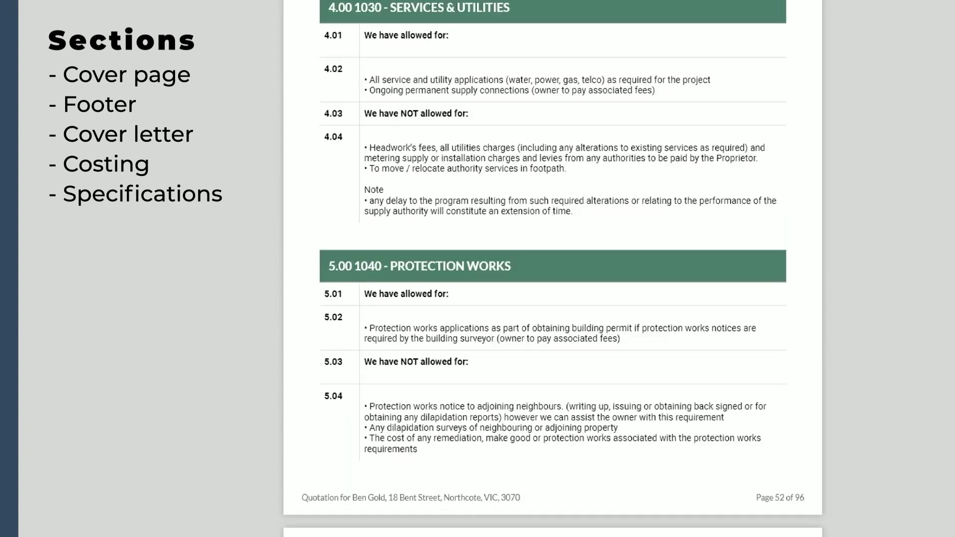
{"action": "scroll", "coordinate": [552, 269], "scroll_direction": "down", "scroll_amount": 20}
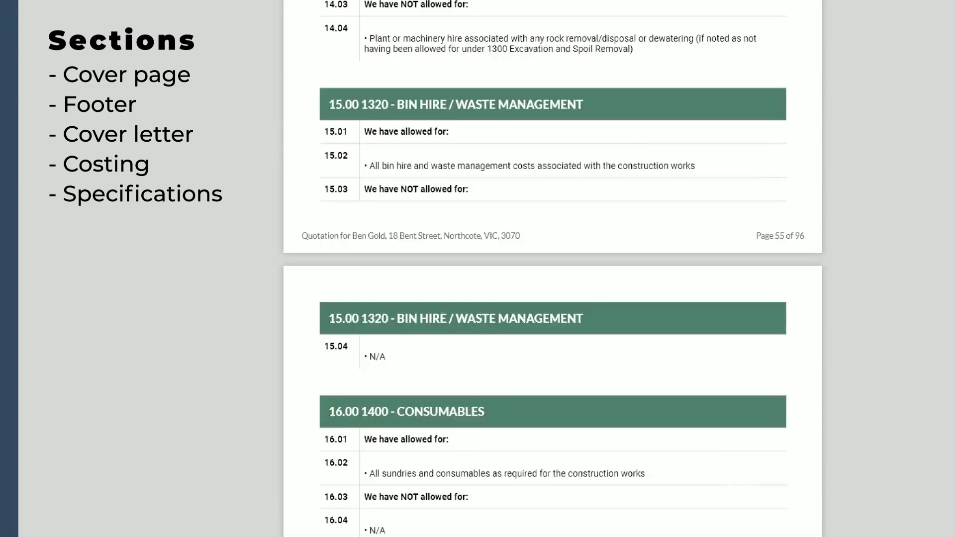
{"action": "scroll", "coordinate": [553, 269], "scroll_direction": "down", "scroll_amount": 20}
{"action": "scroll", "coordinate": [553, 269], "scroll_direction": "down", "scroll_amount": 20}
{"action": "scroll", "coordinate": [552, 269], "scroll_direction": "down", "scroll_amount": 20}
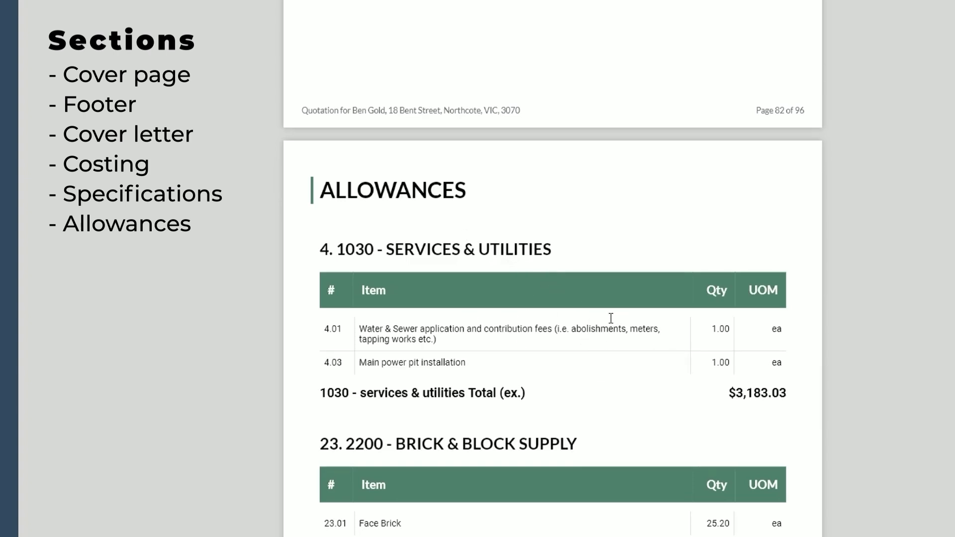
Step: Review the Allowances section's items, quantities and units, including Services & Utilities, Brick & Block Supply, Windows and Joinery
{"action": "scroll", "coordinate": [609, 321], "scroll_direction": "down", "scroll_amount": 3}
{"action": "scroll", "coordinate": [473, 199], "scroll_direction": "down", "scroll_amount": 3}
{"action": "scroll", "coordinate": [460, 194], "scroll_direction": "up", "scroll_amount": 6}
{"action": "scroll", "coordinate": [374, 152], "scroll_direction": "down", "scroll_amount": 3}
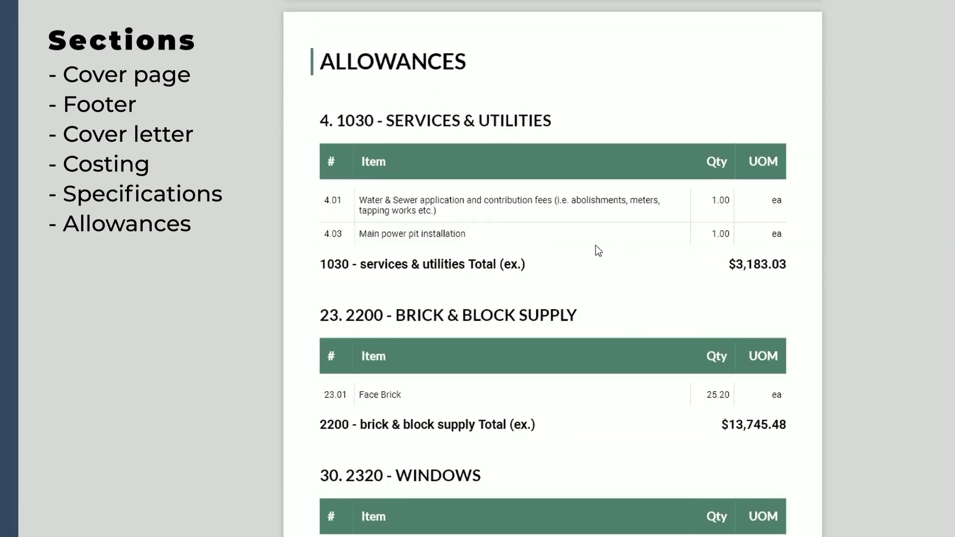
{"action": "scroll", "coordinate": [662, 293], "scroll_direction": "down", "scroll_amount": 4}
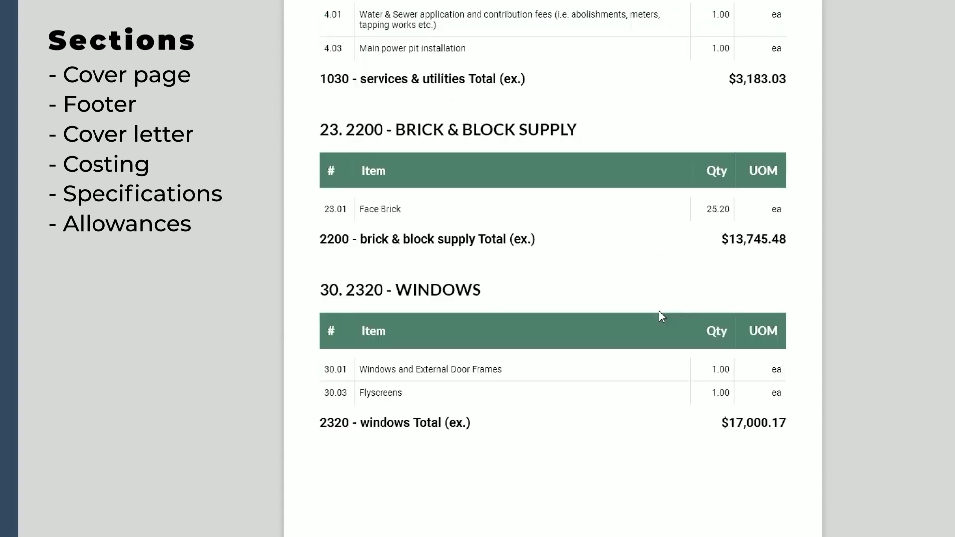
{"action": "scroll", "coordinate": [658, 311], "scroll_direction": "down", "scroll_amount": 3}
{"action": "scroll", "coordinate": [659, 312], "scroll_direction": "down", "scroll_amount": 3}
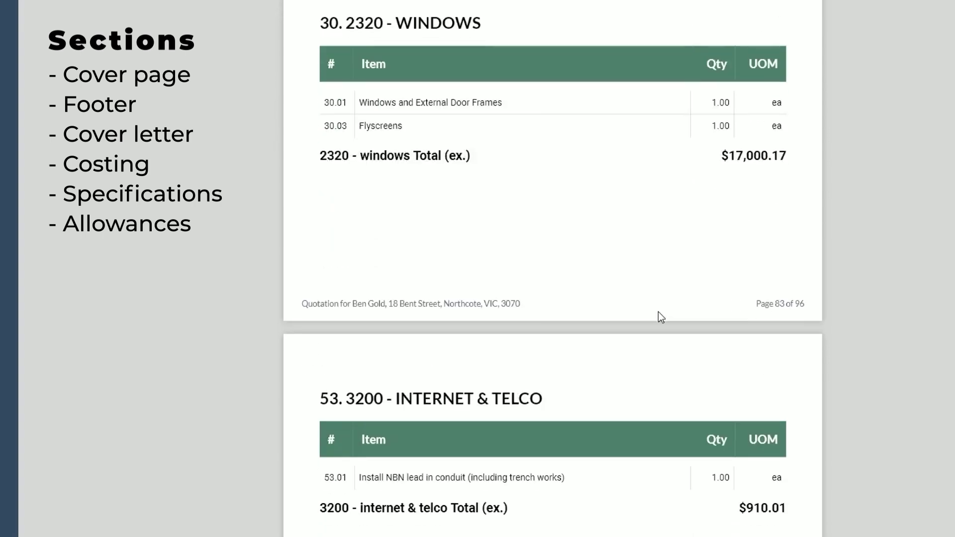
{"action": "scroll", "coordinate": [658, 312], "scroll_direction": "down", "scroll_amount": 12}
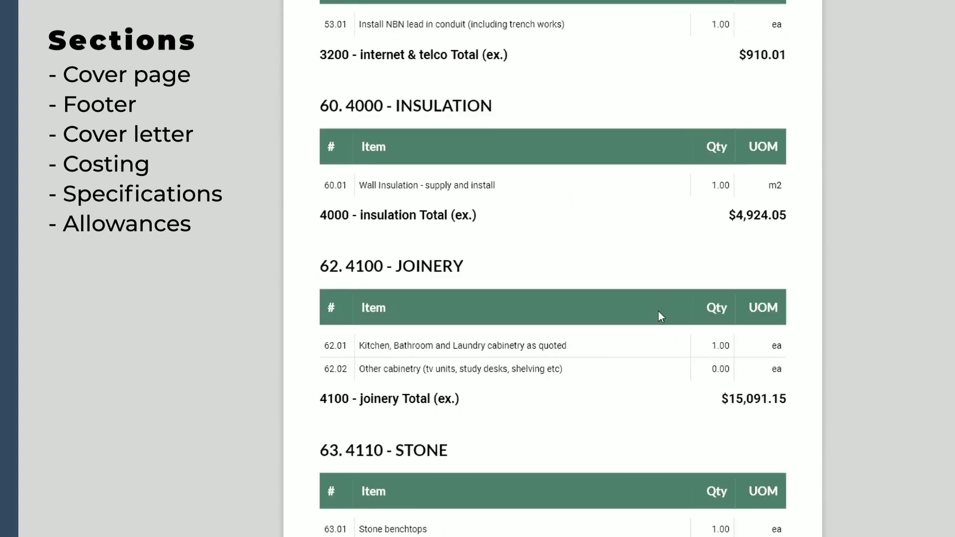
{"action": "scroll", "coordinate": [658, 312], "scroll_direction": "down", "scroll_amount": 20}
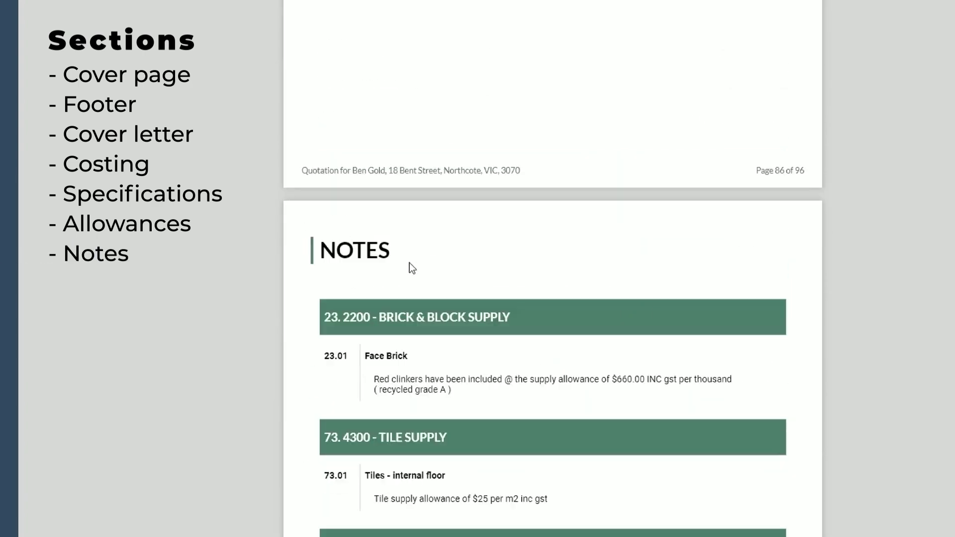
Step: Review the Notes section from 2200 - Brick & Block Supply through 6100 - Commission & Fees
{"action": "scroll", "coordinate": [387, 285], "scroll_direction": "down", "scroll_amount": 4}
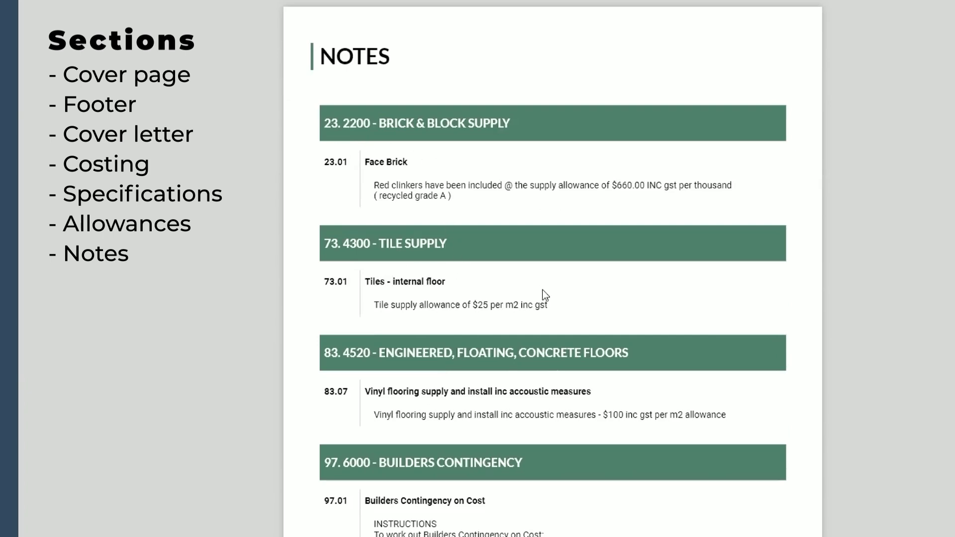
{"action": "scroll", "coordinate": [552, 360], "scroll_direction": "down", "scroll_amount": 11}
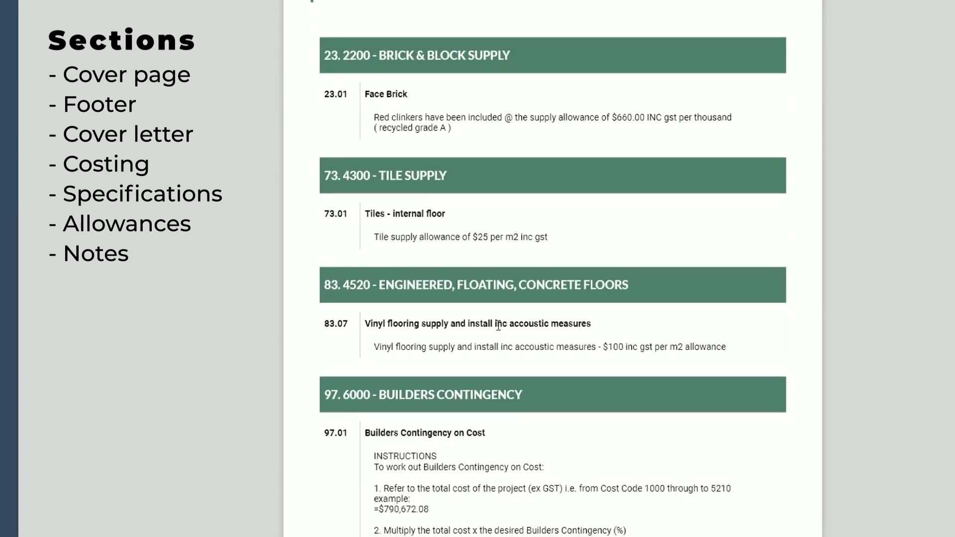
{"action": "scroll", "coordinate": [499, 331], "scroll_direction": "down", "scroll_amount": 1}
{"action": "scroll", "coordinate": [499, 331], "scroll_direction": "down", "scroll_amount": 3}
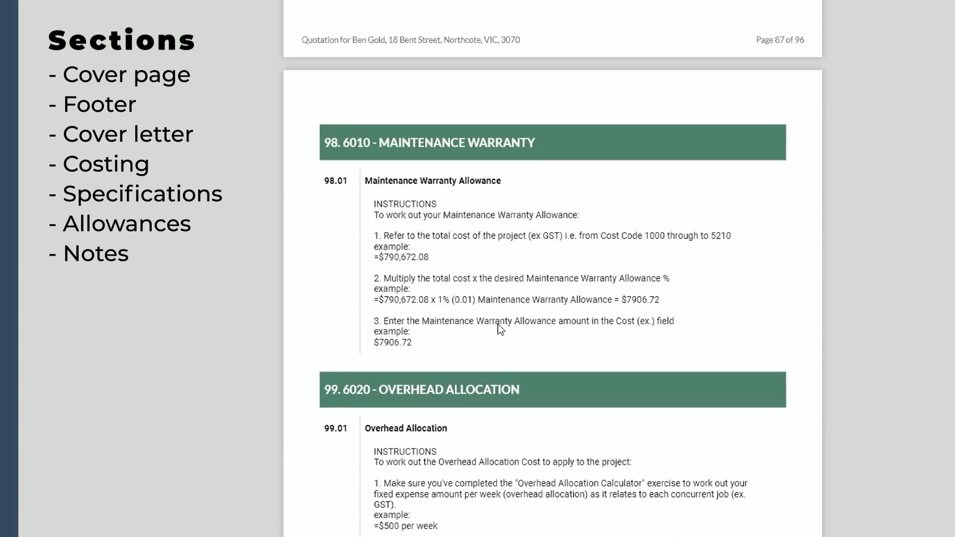
{"action": "scroll", "coordinate": [500, 330], "scroll_direction": "down", "scroll_amount": 4}
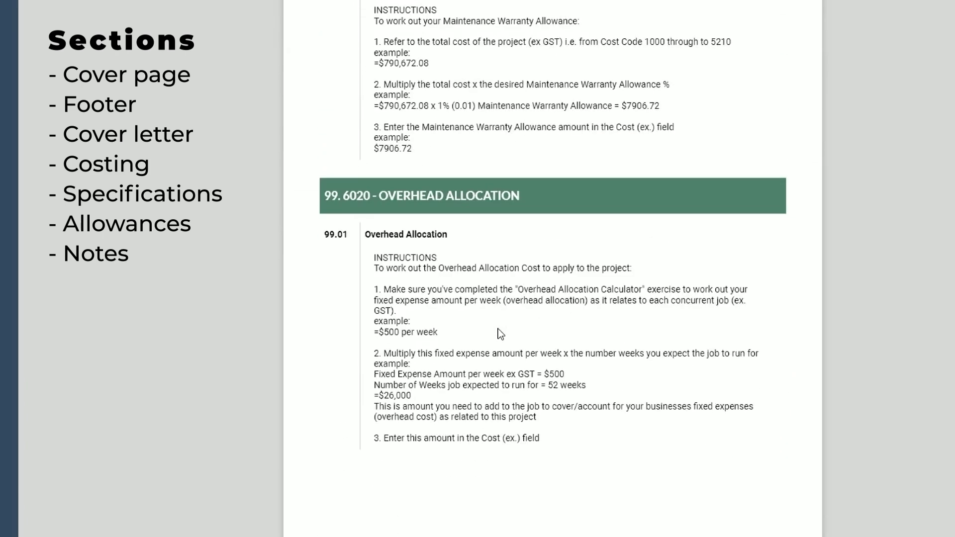
{"action": "scroll", "coordinate": [498, 329], "scroll_direction": "down", "scroll_amount": 3}
{"action": "scroll", "coordinate": [498, 329], "scroll_direction": "down", "scroll_amount": 1}
{"action": "scroll", "coordinate": [497, 329], "scroll_direction": "down", "scroll_amount": 1}
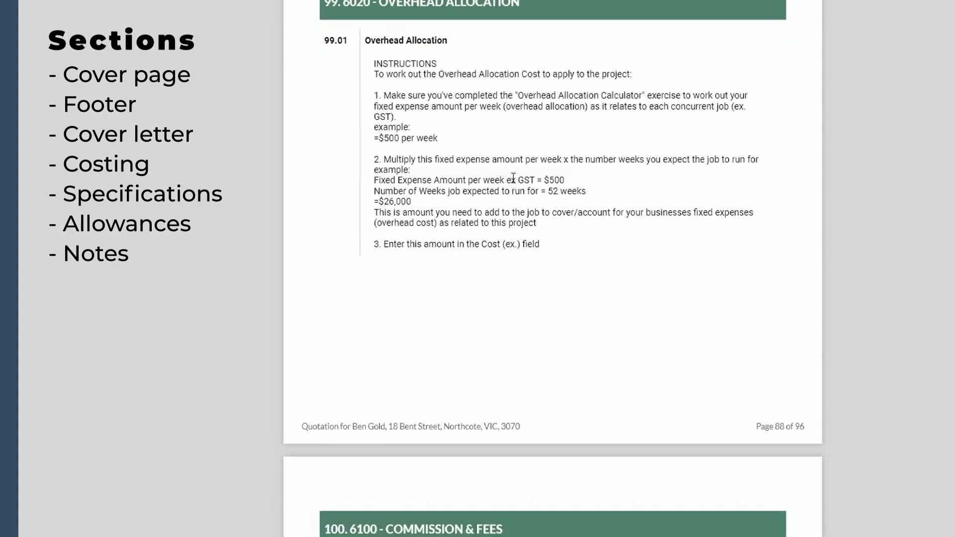
{"action": "scroll", "coordinate": [536, 266], "scroll_direction": "down", "scroll_amount": 5}
{"action": "scroll", "coordinate": [533, 262], "scroll_direction": "down", "scroll_amount": 4}
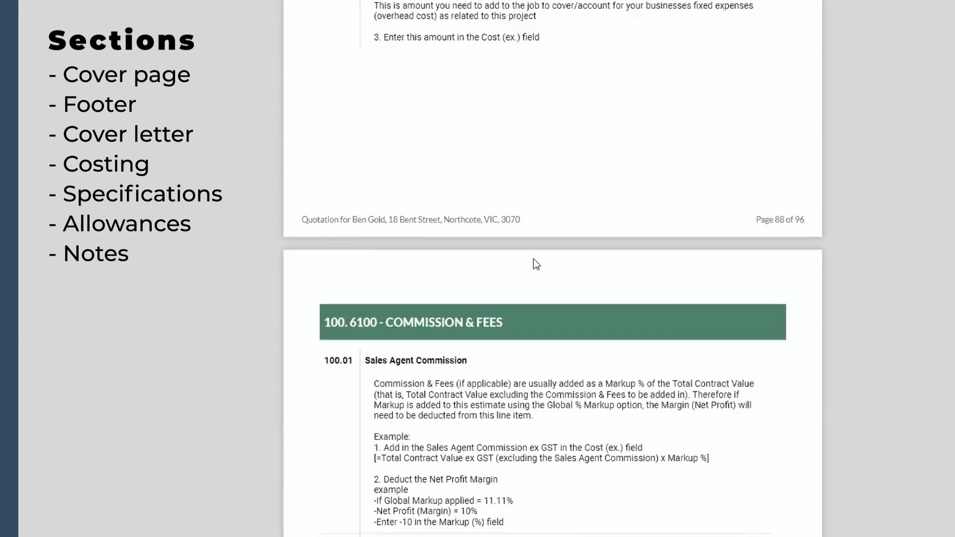
{"action": "scroll", "coordinate": [534, 259], "scroll_direction": "down", "scroll_amount": 18}
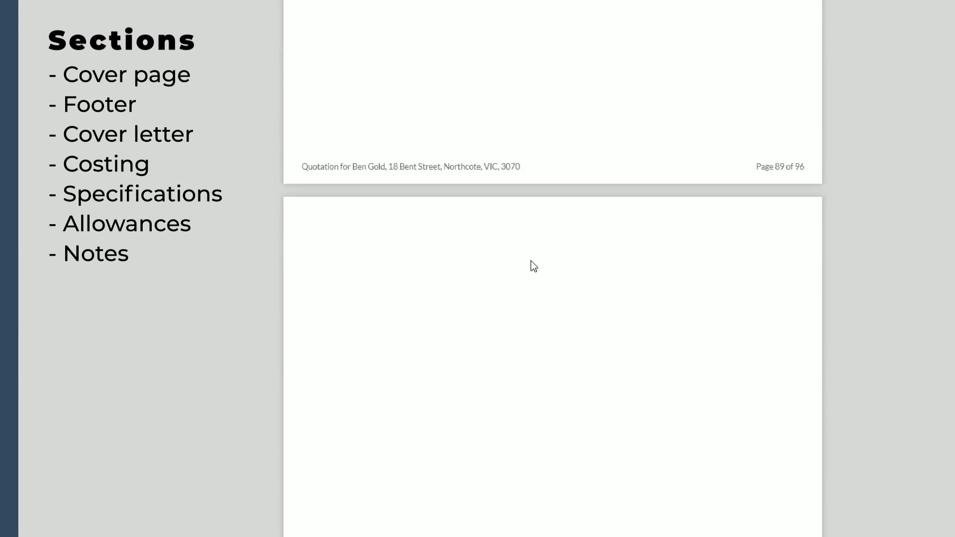
{"action": "scroll", "coordinate": [531, 261], "scroll_direction": "down", "scroll_amount": 6}
{"action": "scroll", "coordinate": [531, 261], "scroll_direction": "down", "scroll_amount": 4}
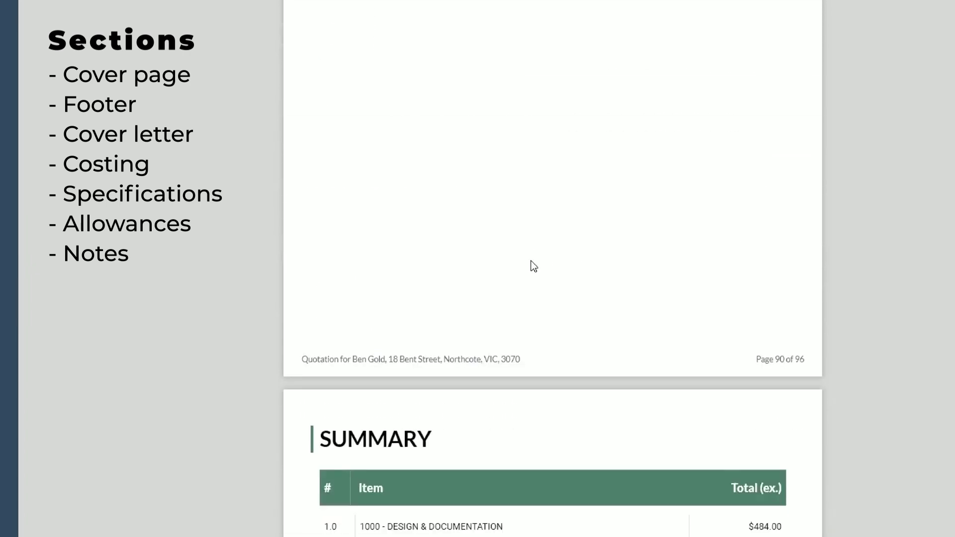
Step: Review the Summary section's cost code totals from 1000 - Design & Documentation down to the Sub Total, GST and Total
{"action": "scroll", "coordinate": [533, 266], "scroll_direction": "down", "scroll_amount": 3}
{"action": "scroll", "coordinate": [445, 316], "scroll_direction": "down", "scroll_amount": 5}
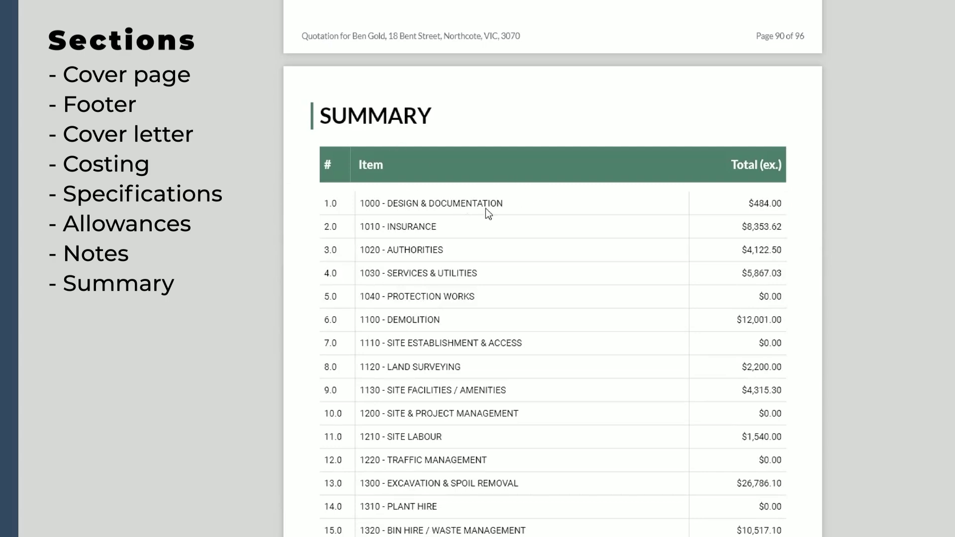
{"action": "scroll", "coordinate": [458, 152], "scroll_direction": "down", "scroll_amount": 3}
{"action": "scroll", "coordinate": [448, 207], "scroll_direction": "up", "scroll_amount": 3}
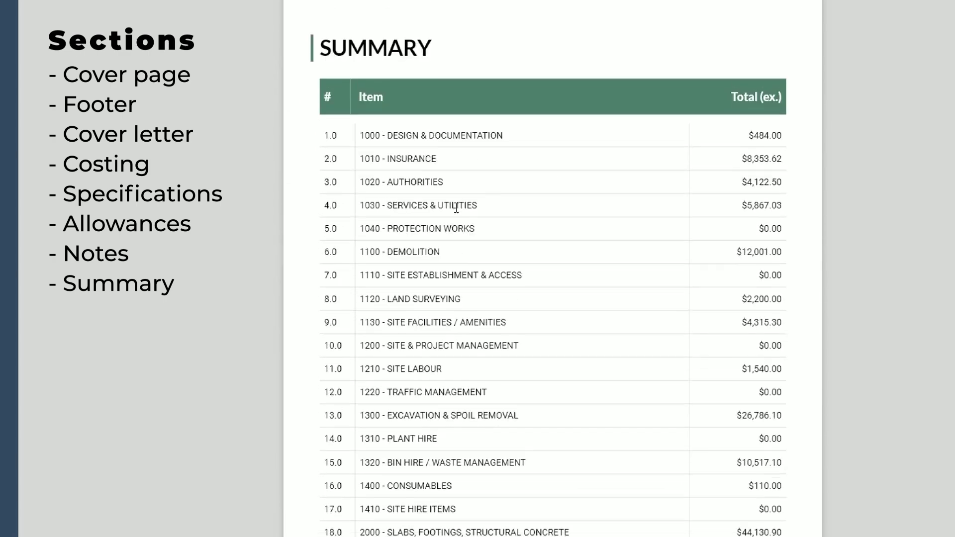
{"action": "scroll", "coordinate": [447, 217], "scroll_direction": "down", "scroll_amount": 1}
{"action": "scroll", "coordinate": [447, 212], "scroll_direction": "down", "scroll_amount": 10}
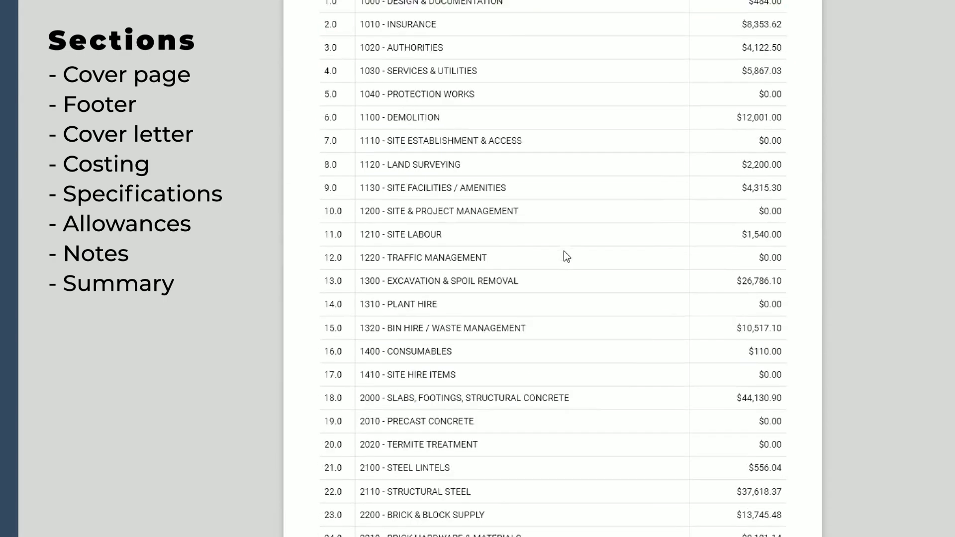
{"action": "scroll", "coordinate": [528, 343], "scroll_direction": "up", "scroll_amount": 13}
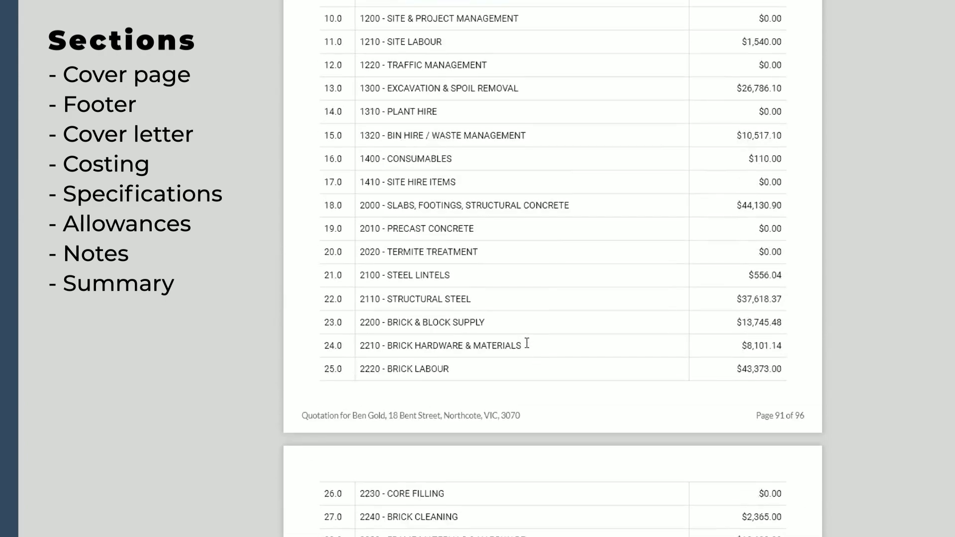
{"action": "scroll", "coordinate": [527, 344], "scroll_direction": "down", "scroll_amount": 5}
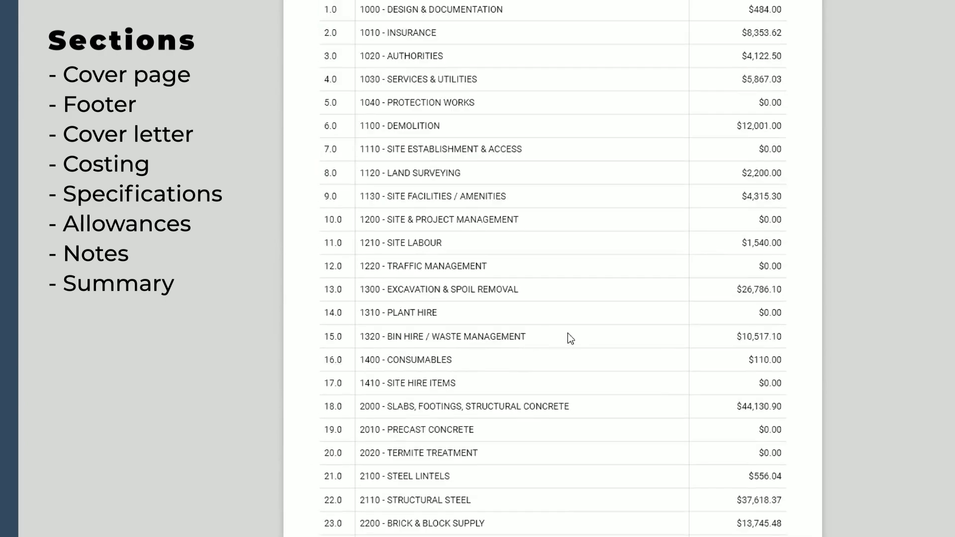
{"action": "scroll", "coordinate": [553, 331], "scroll_direction": "down", "scroll_amount": 12}
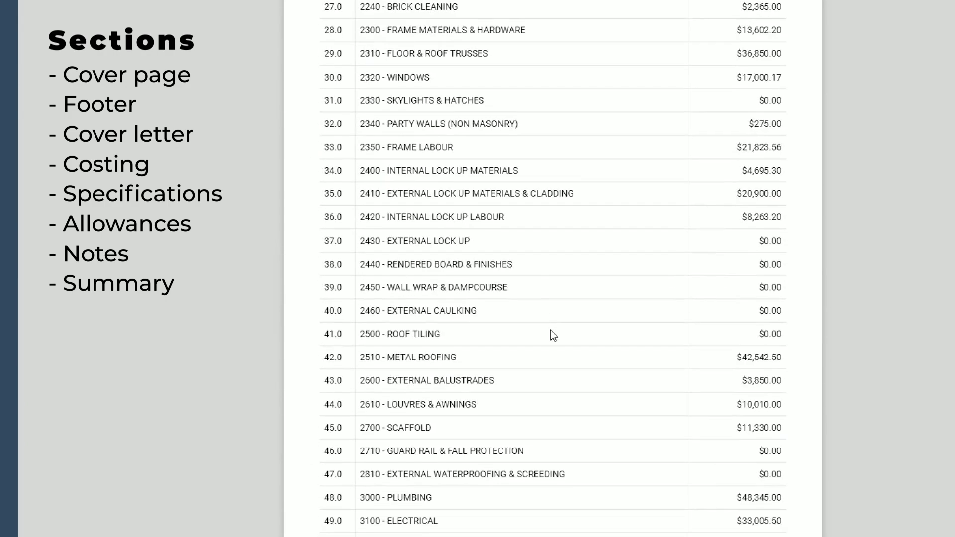
{"action": "scroll", "coordinate": [552, 323], "scroll_direction": "down", "scroll_amount": 9}
{"action": "scroll", "coordinate": [554, 328], "scroll_direction": "down", "scroll_amount": 16}
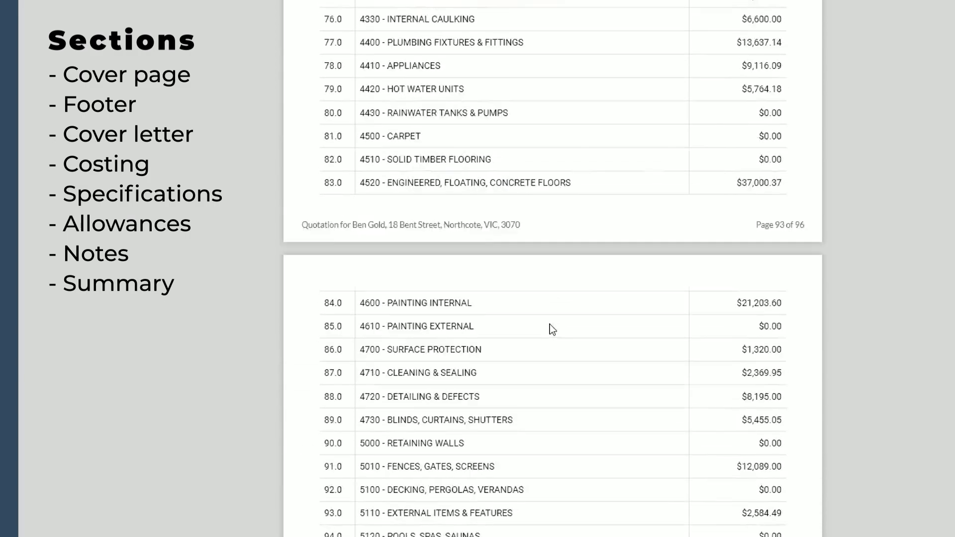
{"action": "scroll", "coordinate": [552, 329], "scroll_direction": "down", "scroll_amount": 6}
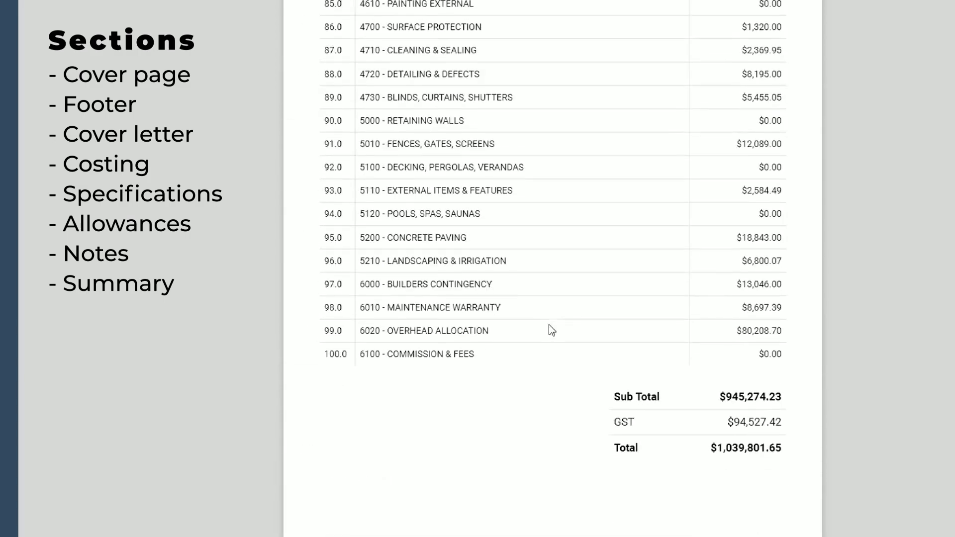
{"action": "scroll", "coordinate": [552, 331], "scroll_direction": "down", "scroll_amount": 1}
{"action": "scroll", "coordinate": [549, 328], "scroll_direction": "down", "scroll_amount": 6}
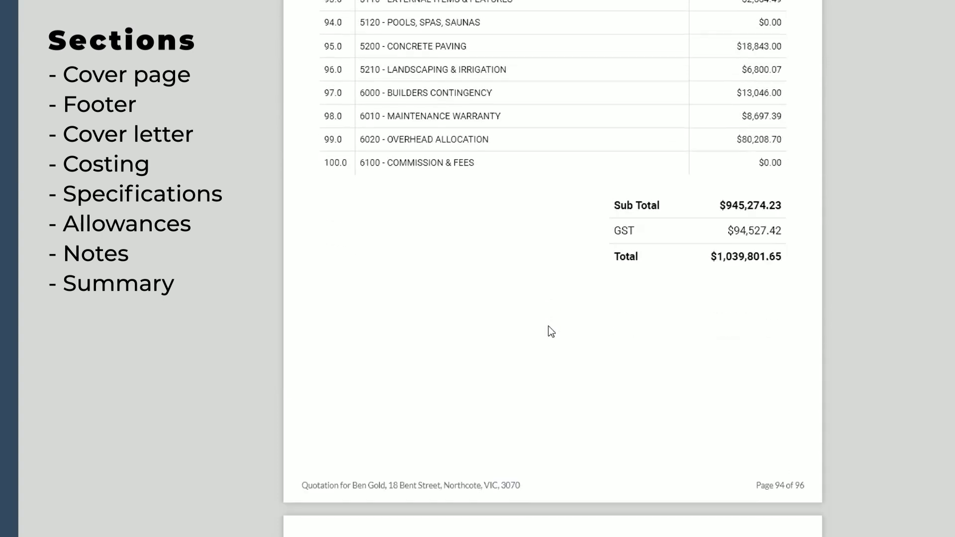
Step: Review the Terms & Conditions page and the Quote Acceptance page with its customer and company signature fields
{"action": "scroll", "coordinate": [374, 298], "scroll_direction": "down", "scroll_amount": 3}
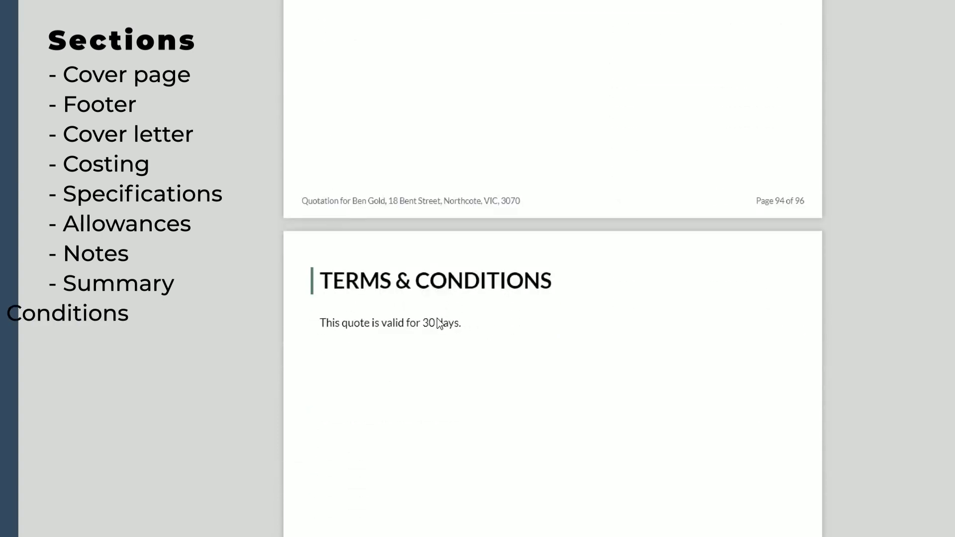
{"action": "scroll", "coordinate": [408, 239], "scroll_direction": "down", "scroll_amount": 7}
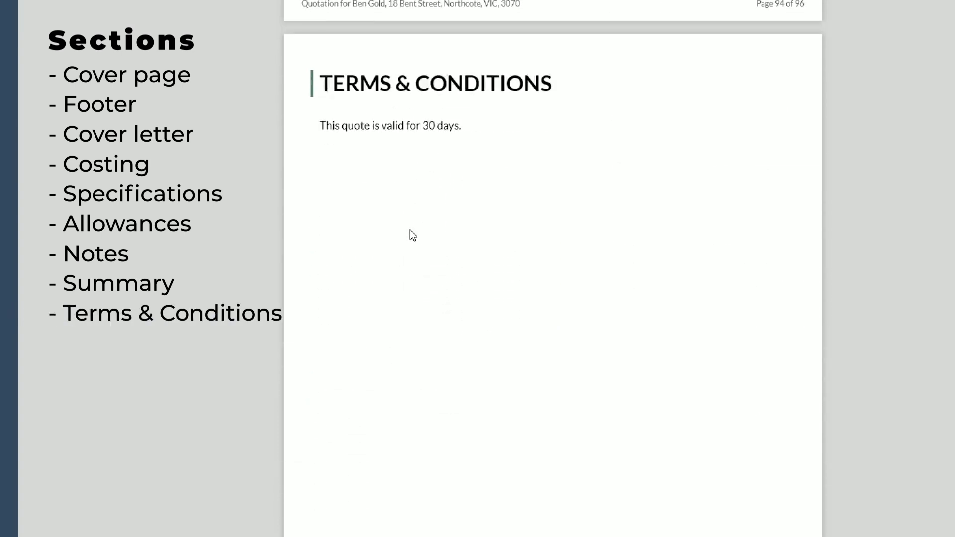
{"action": "scroll", "coordinate": [510, 344], "scroll_direction": "down", "scroll_amount": 7}
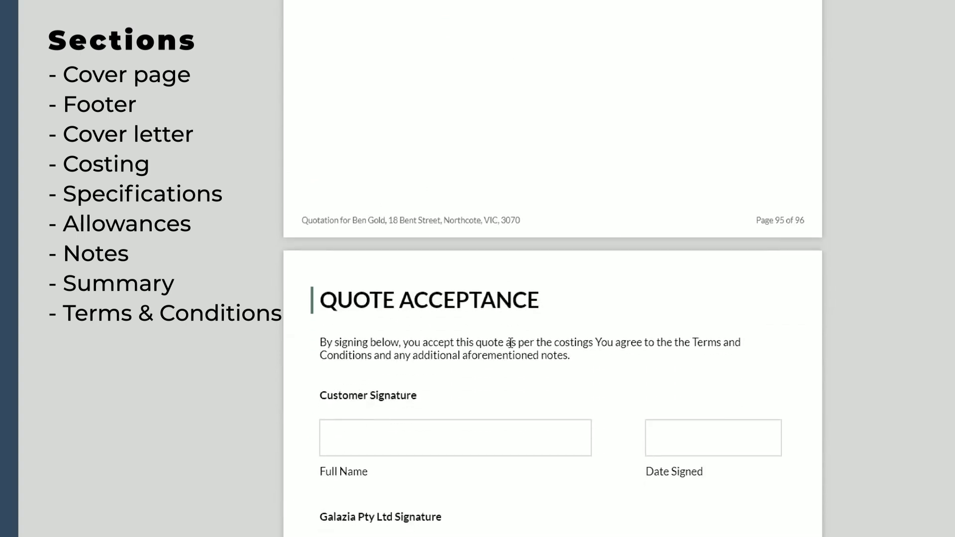
{"action": "scroll", "coordinate": [452, 281], "scroll_direction": "up", "scroll_amount": 4}
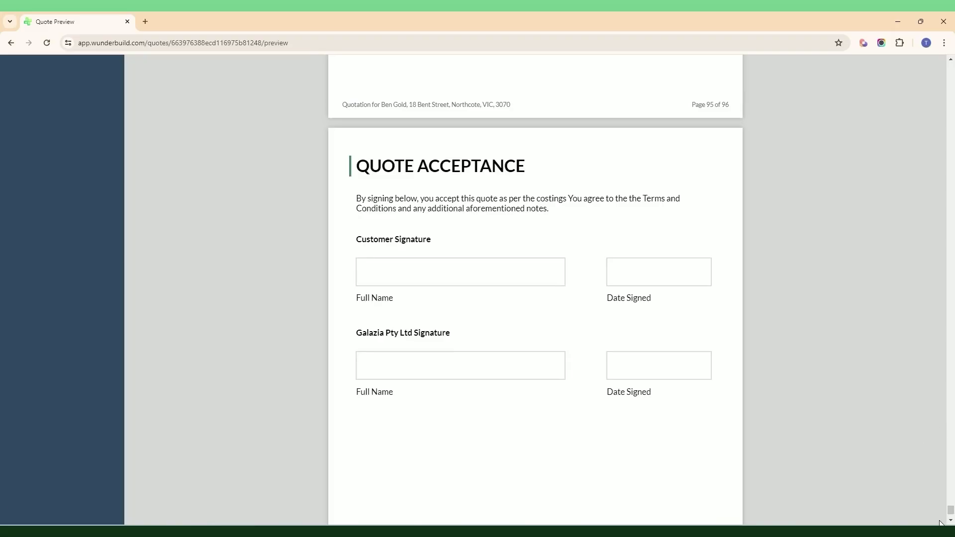
Step: Open the quotation's customisation settings from the preview and show the Theme section with its background and text colours
{"action": "left_click_drag", "start_coordinate": [951, 512], "coordinate": [935, 289]}
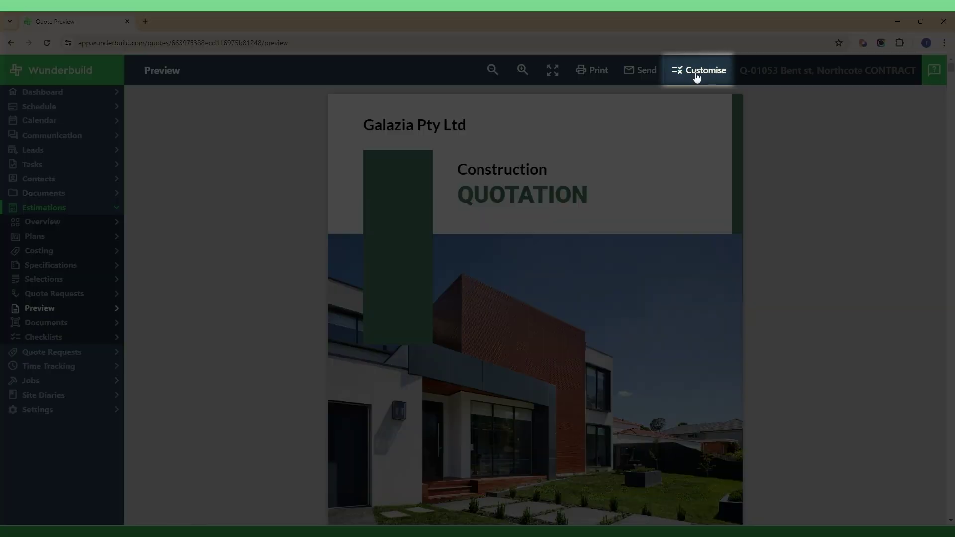
{"action": "left_click", "coordinate": [692, 74]}
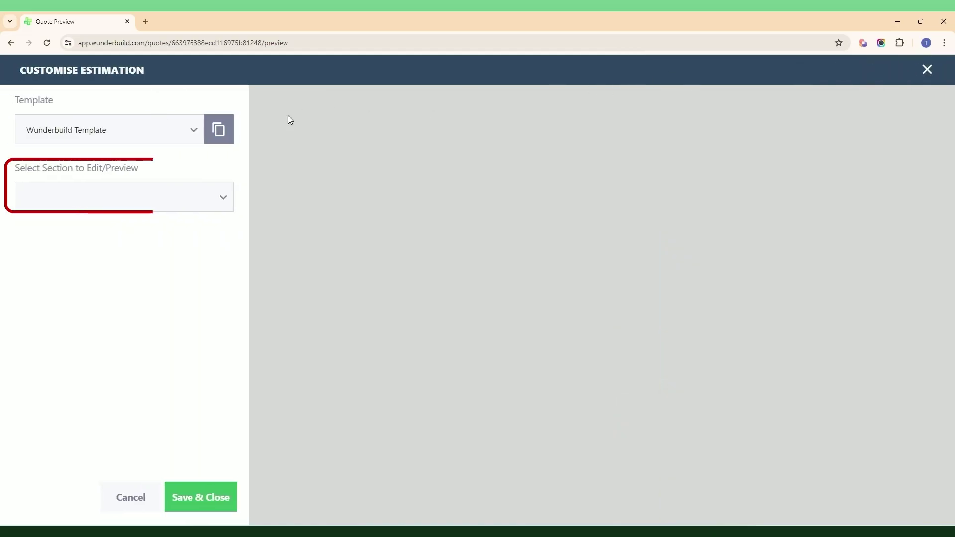
{"action": "left_click", "coordinate": [221, 199]}
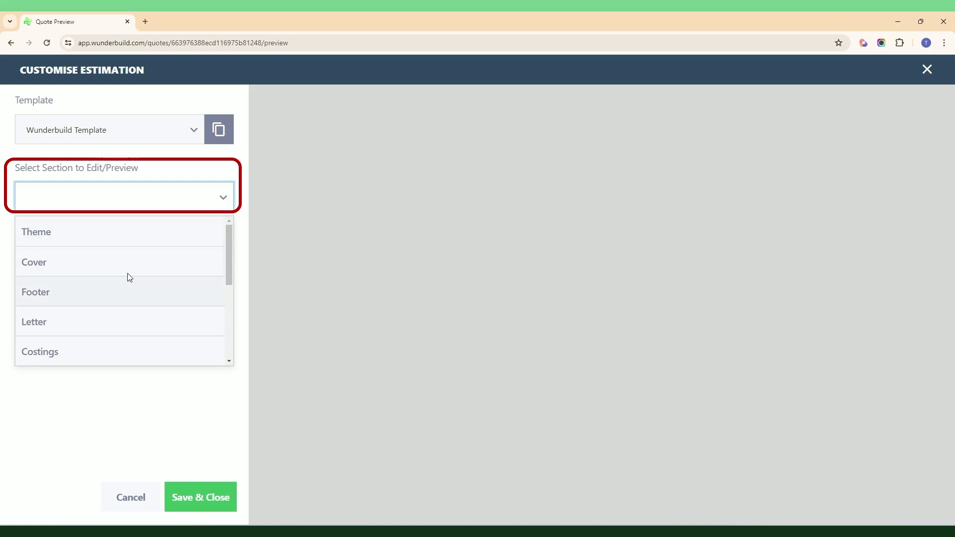
{"action": "left_click", "coordinate": [115, 241]}
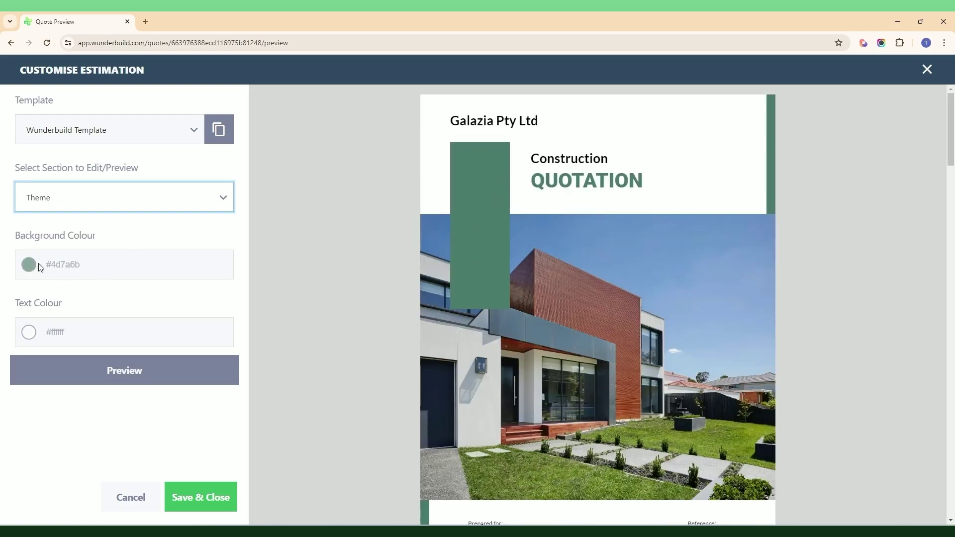
Step: Switch to the Cover section and check its style setting, the available templates and the cover page preview
{"action": "left_click", "coordinate": [100, 199]}
{"action": "left_click", "coordinate": [98, 263]}
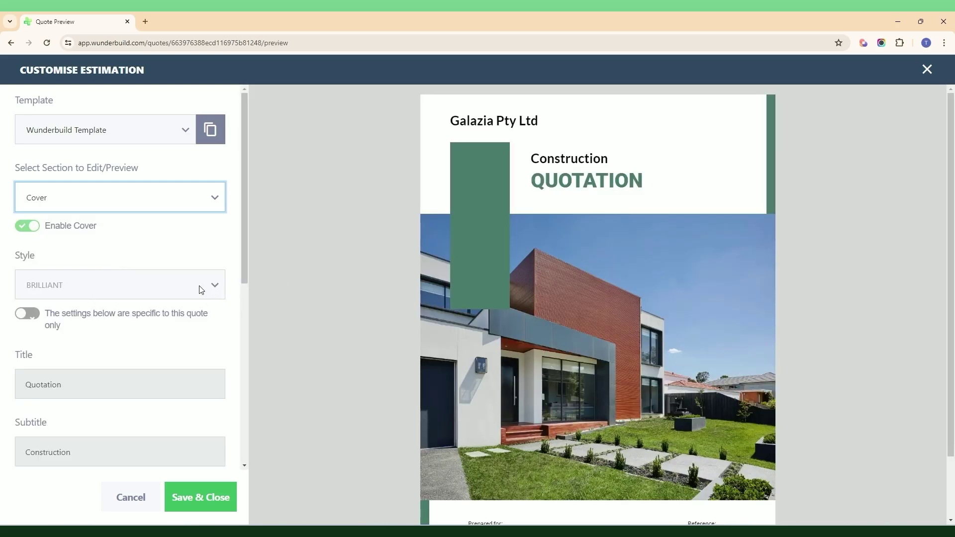
{"action": "left_click", "coordinate": [87, 293]}
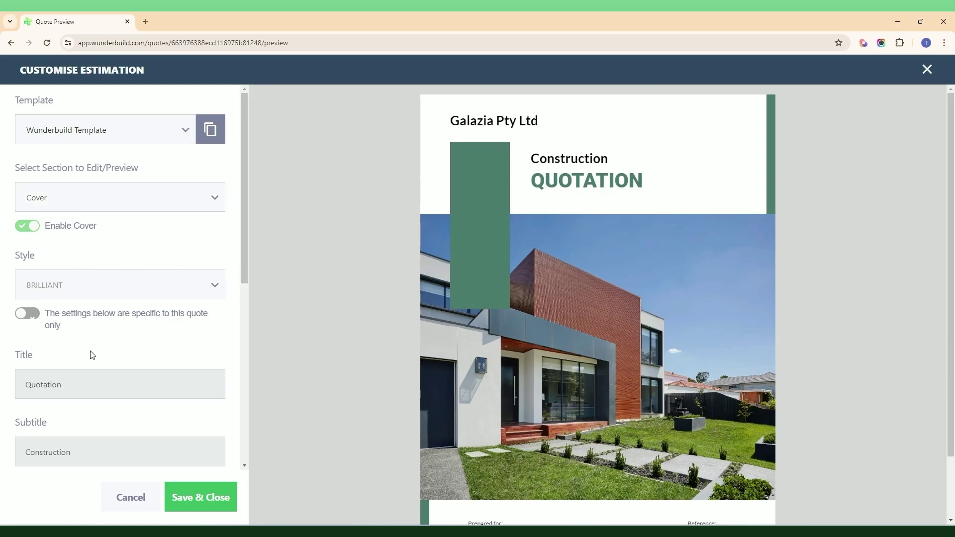
{"action": "left_click", "coordinate": [186, 139]}
{"action": "scroll", "coordinate": [109, 264], "scroll_direction": "down", "scroll_amount": 2}
{"action": "scroll", "coordinate": [111, 265], "scroll_direction": "up", "scroll_amount": 2}
{"action": "left_click", "coordinate": [187, 132]}
{"action": "scroll", "coordinate": [505, 338], "scroll_direction": "down", "scroll_amount": 3}
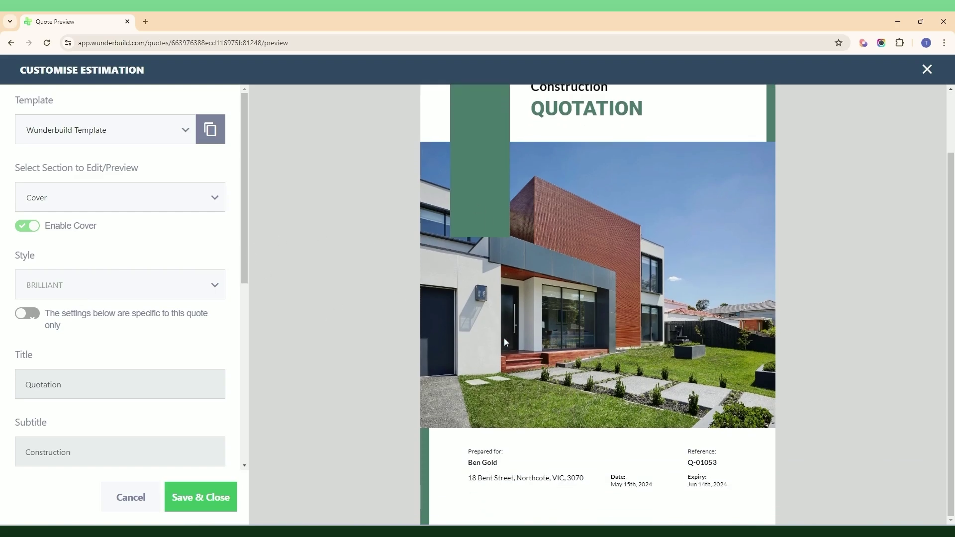
Step: Review the Cover section's title, subtitle, quote expiry days, feature image and logo image settings against the cover page preview
{"action": "scroll", "coordinate": [149, 293], "scroll_direction": "down", "scroll_amount": 3}
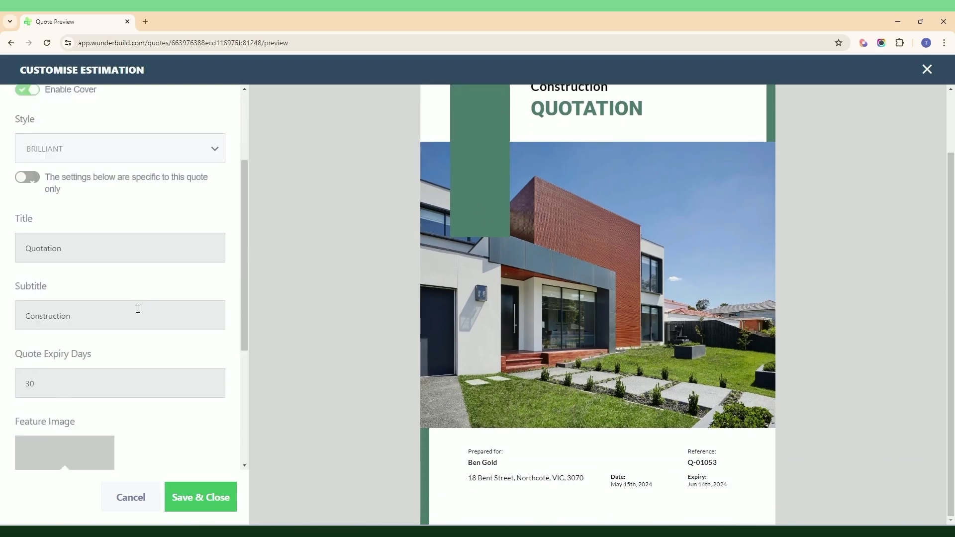
{"action": "left_click", "coordinate": [64, 241]}
{"action": "left_click", "coordinate": [55, 303]}
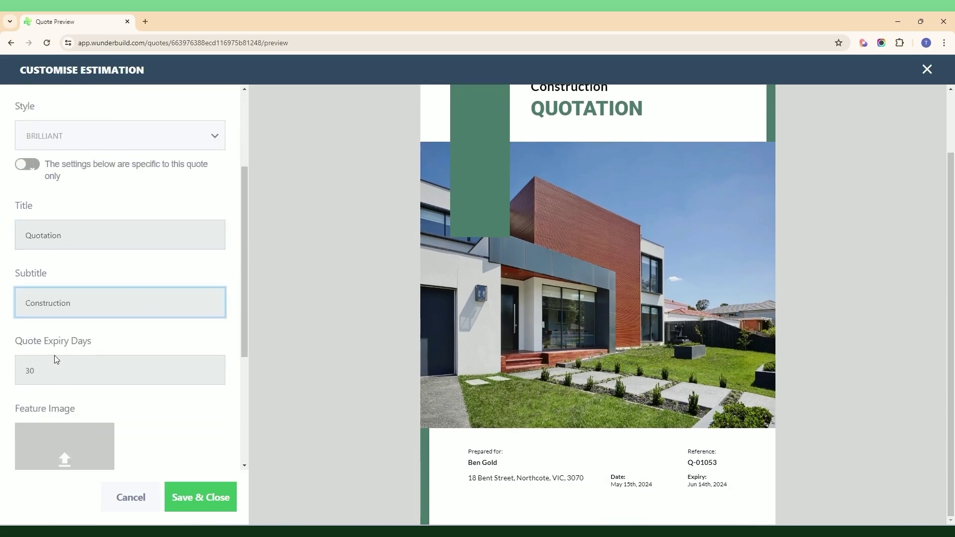
{"action": "scroll", "coordinate": [59, 393], "scroll_direction": "down", "scroll_amount": 1}
{"action": "scroll", "coordinate": [61, 380], "scroll_direction": "down", "scroll_amount": 3}
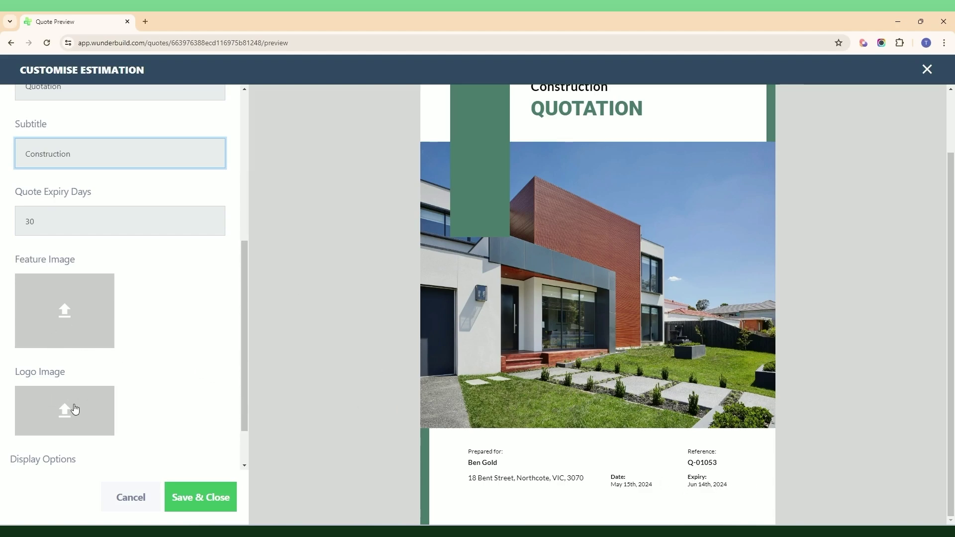
{"action": "scroll", "coordinate": [550, 367], "scroll_direction": "up", "scroll_amount": 2}
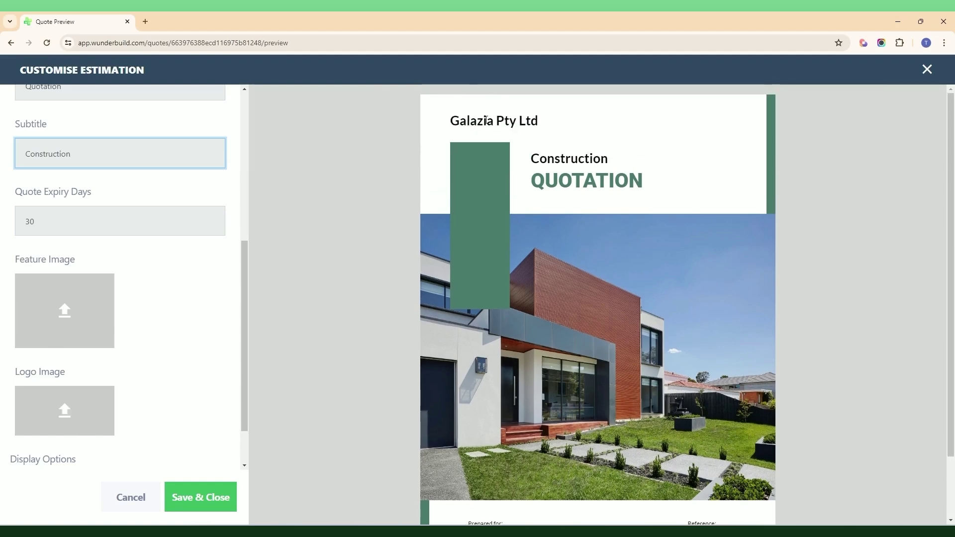
{"action": "scroll", "coordinate": [184, 346], "scroll_direction": "up", "scroll_amount": 6}
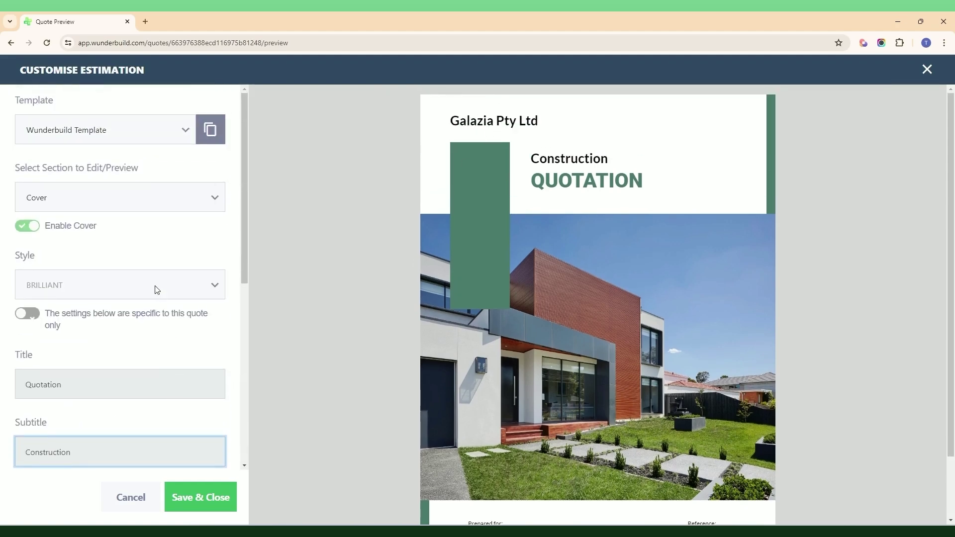
Step: Review the Footer section's text and page number option, and switch to the Letter section
{"action": "left_click", "coordinate": [126, 202]}
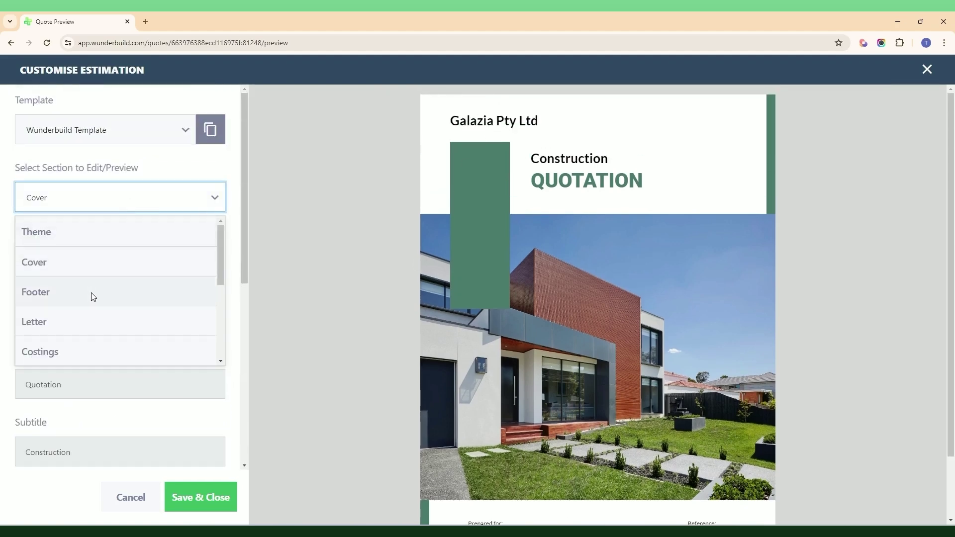
{"action": "left_click", "coordinate": [89, 294]}
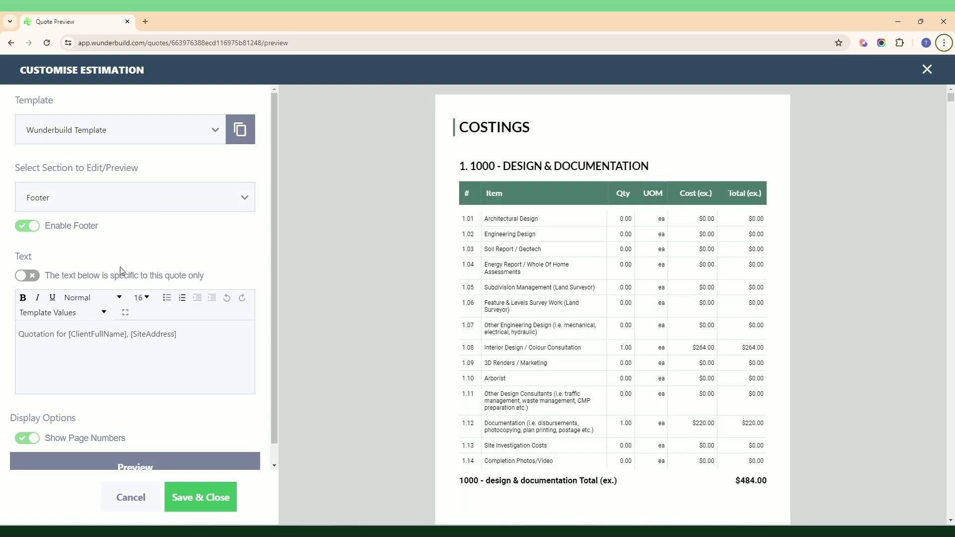
{"action": "left_click", "coordinate": [199, 207]}
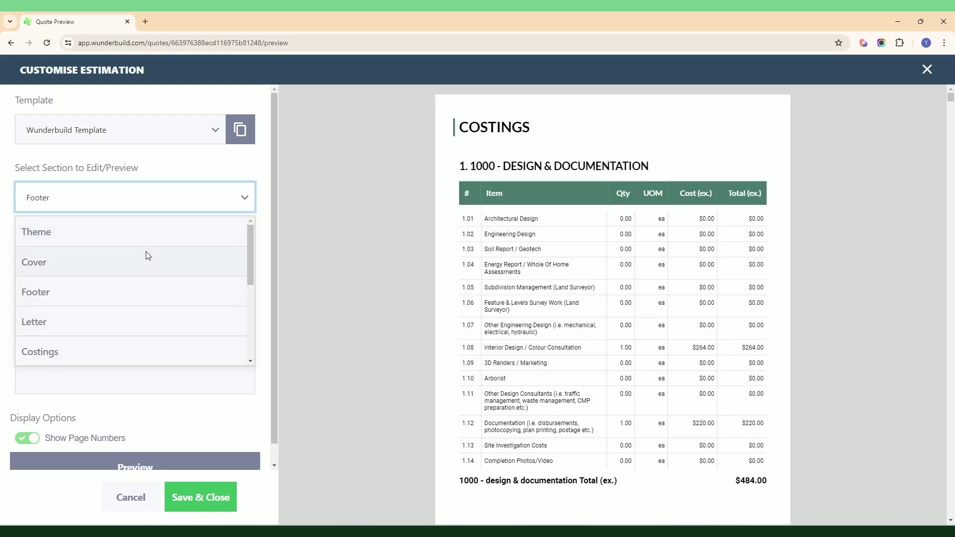
{"action": "scroll", "coordinate": [148, 255], "scroll_direction": "down", "scroll_amount": 2}
{"action": "left_click", "coordinate": [185, 271]}
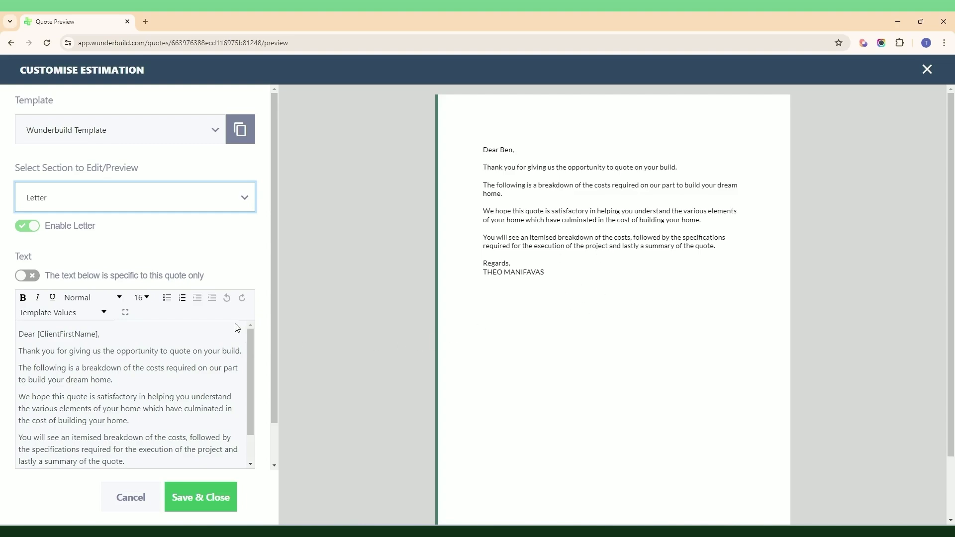
Step: Examine the letter text and the list of insertable template values in the full-screen editor, and return to the section settings
{"action": "left_click", "coordinate": [125, 313]}
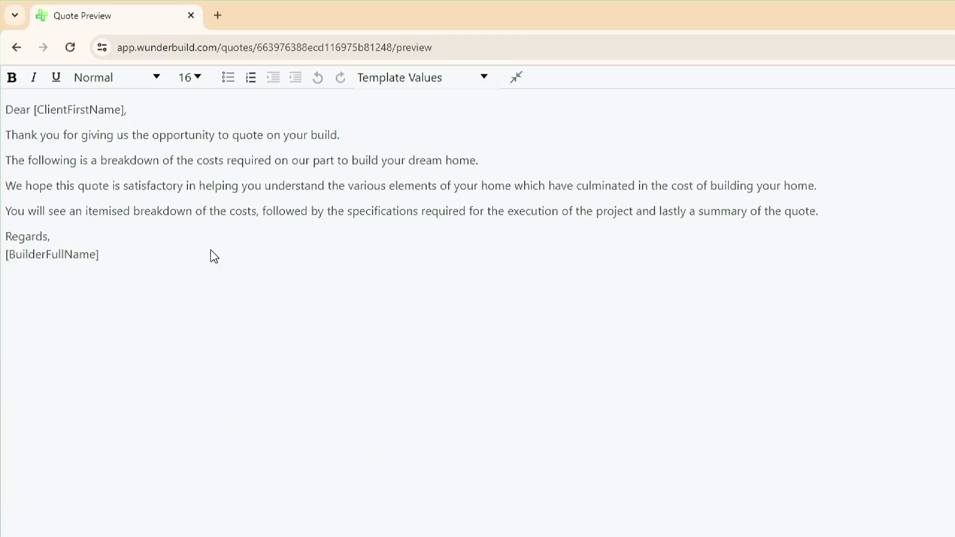
{"action": "left_click", "coordinate": [456, 90]}
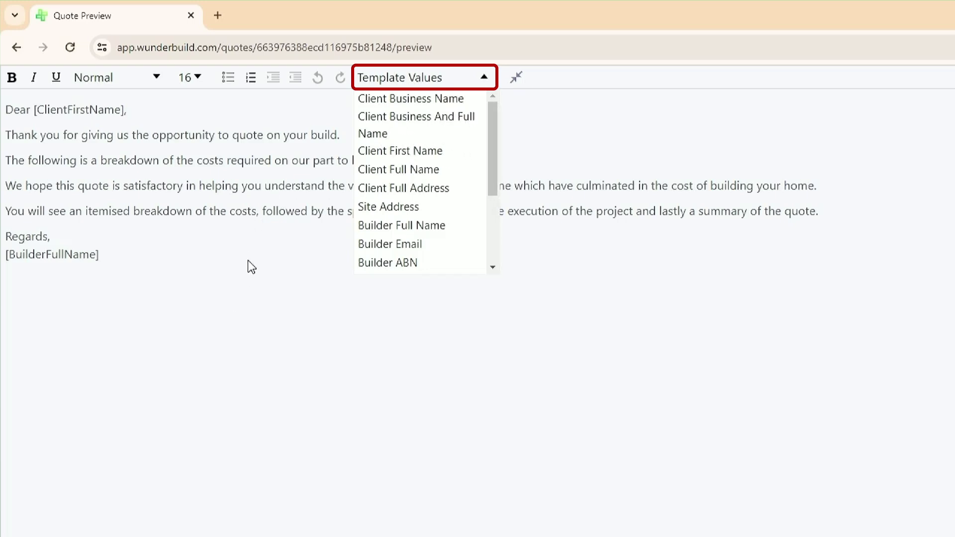
{"action": "left_click", "coordinate": [485, 78]}
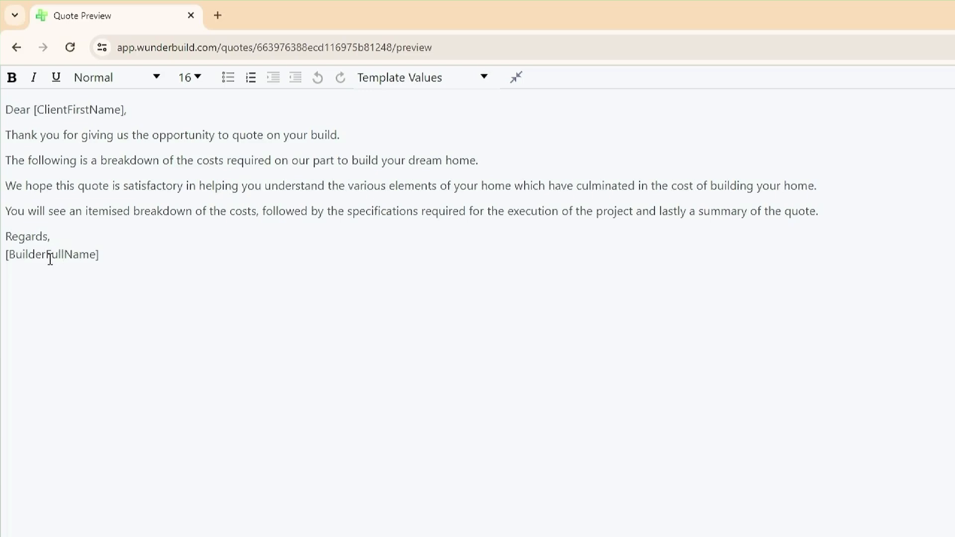
{"action": "left_click", "coordinate": [516, 77]}
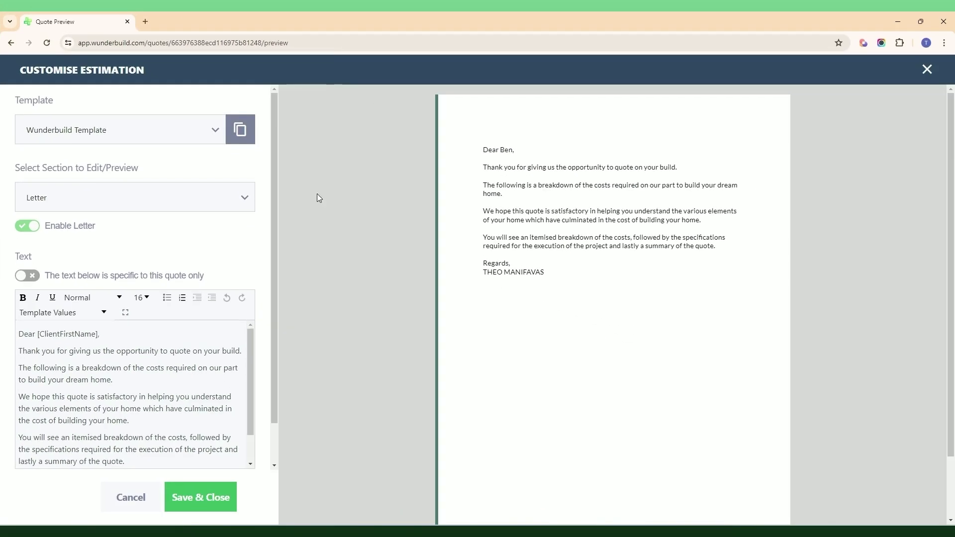
Step: Review the Costings section's title, text and display options, from Show Category Total down to Exclude Markup from Item Cost
{"action": "left_click", "coordinate": [125, 199]}
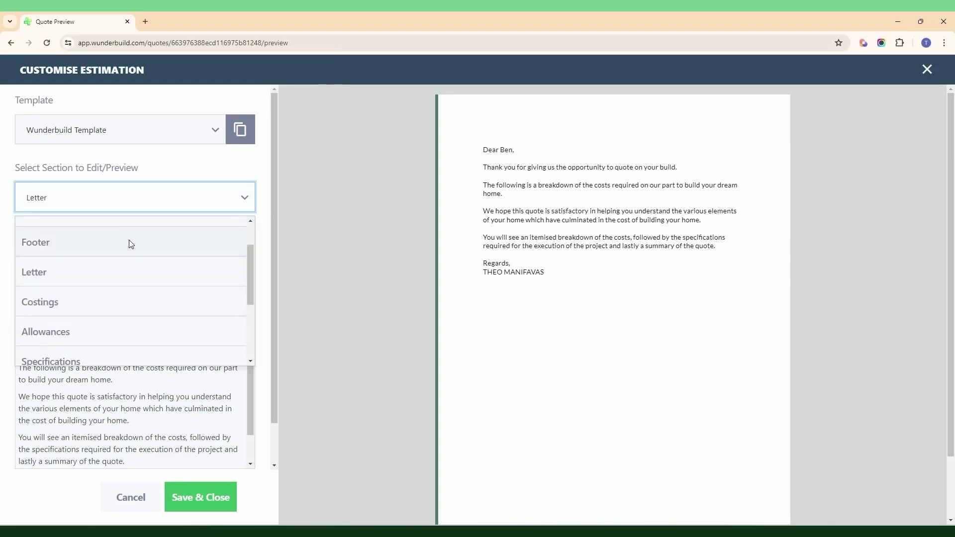
{"action": "left_click", "coordinate": [101, 301]}
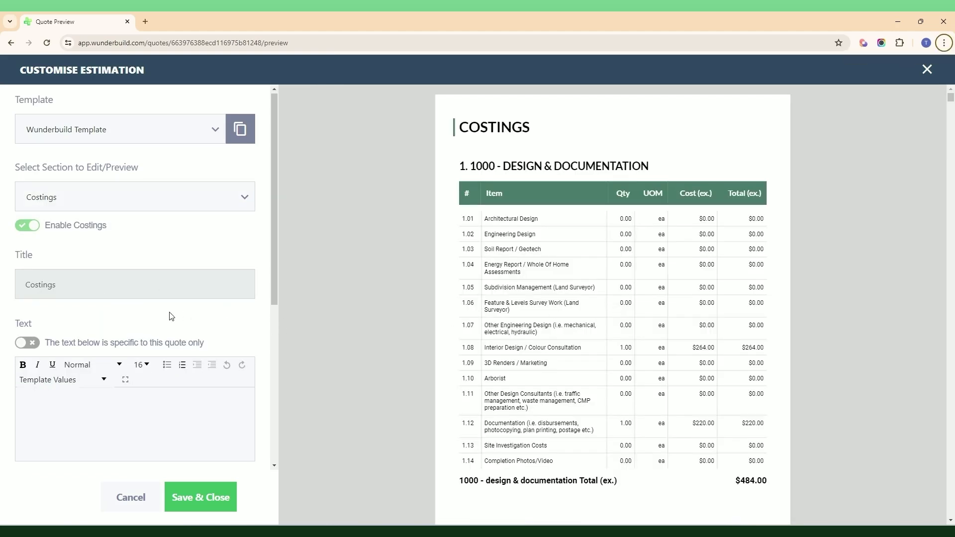
{"action": "scroll", "coordinate": [149, 315], "scroll_direction": "down", "scroll_amount": 4}
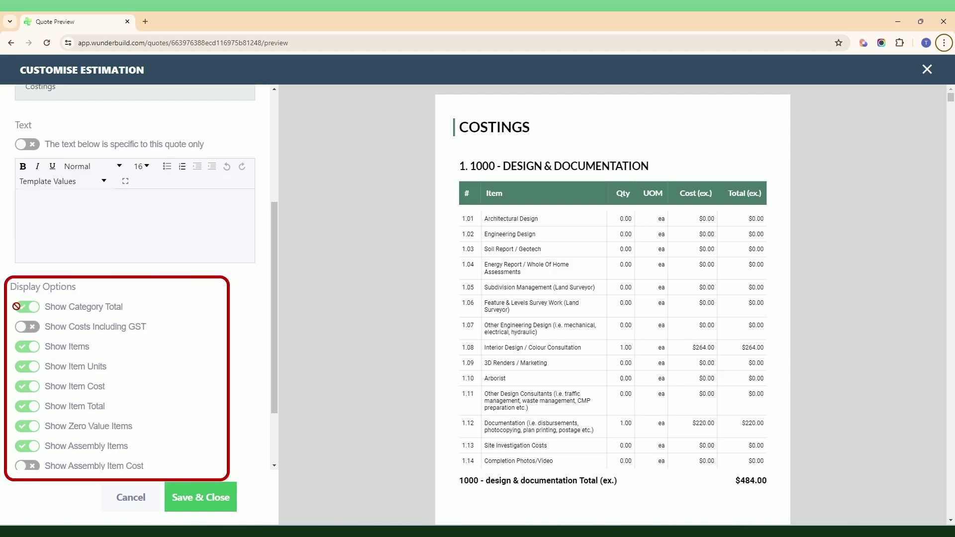
{"action": "scroll", "coordinate": [279, 232], "scroll_direction": "down", "scroll_amount": 1}
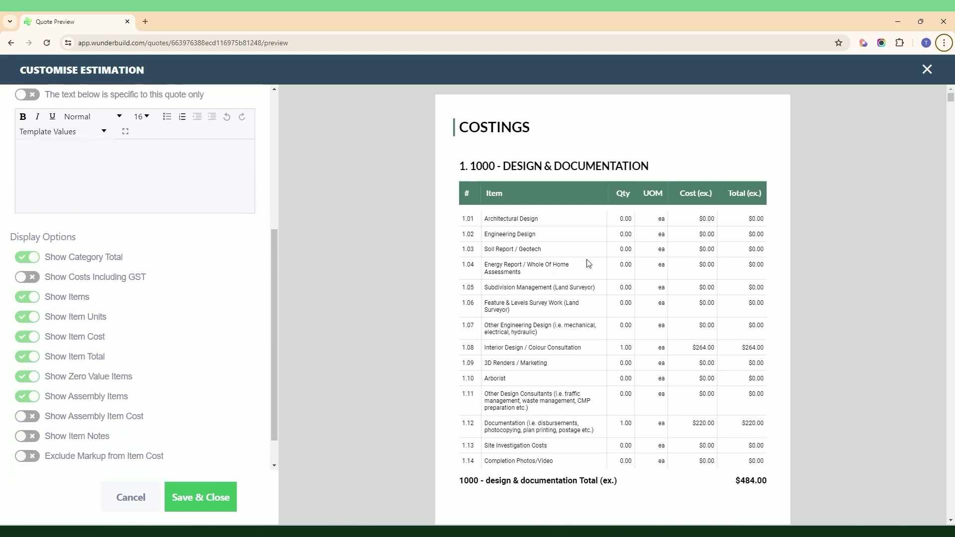
{"action": "scroll", "coordinate": [49, 357], "scroll_direction": "down", "scroll_amount": 1}
{"action": "scroll", "coordinate": [53, 354], "scroll_direction": "up", "scroll_amount": 3}
{"action": "scroll", "coordinate": [53, 354], "scroll_direction": "up", "scroll_amount": 2}
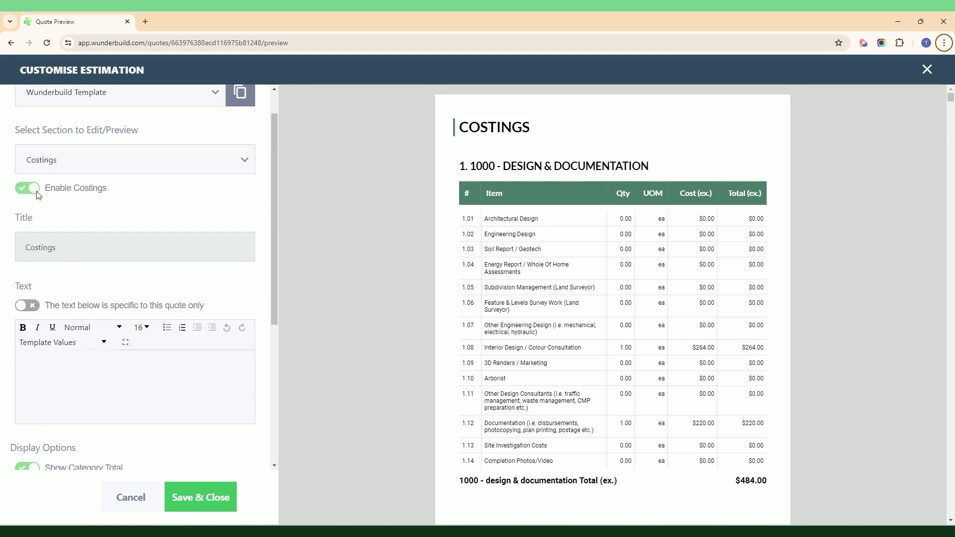
{"action": "scroll", "coordinate": [168, 258], "scroll_direction": "down", "scroll_amount": 3}
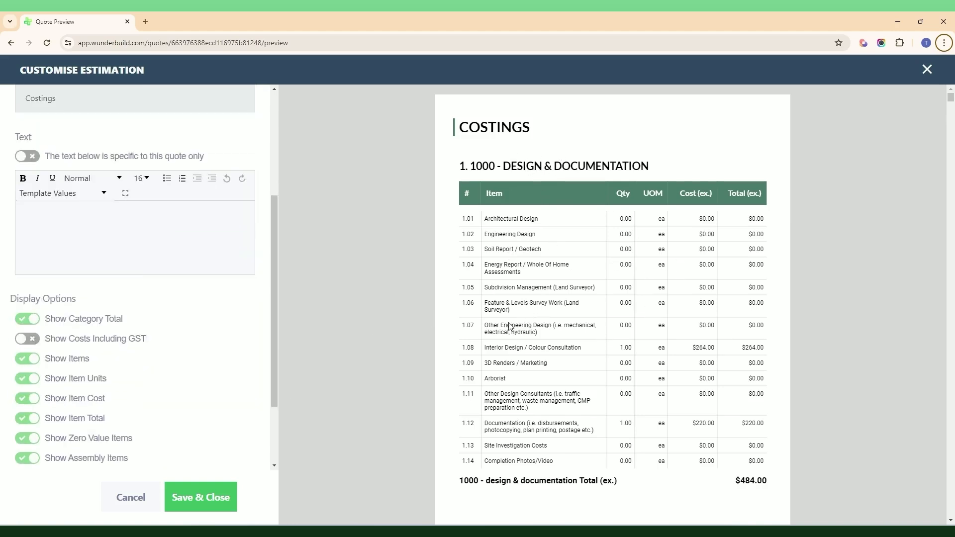
{"action": "scroll", "coordinate": [71, 377], "scroll_direction": "down", "scroll_amount": 1}
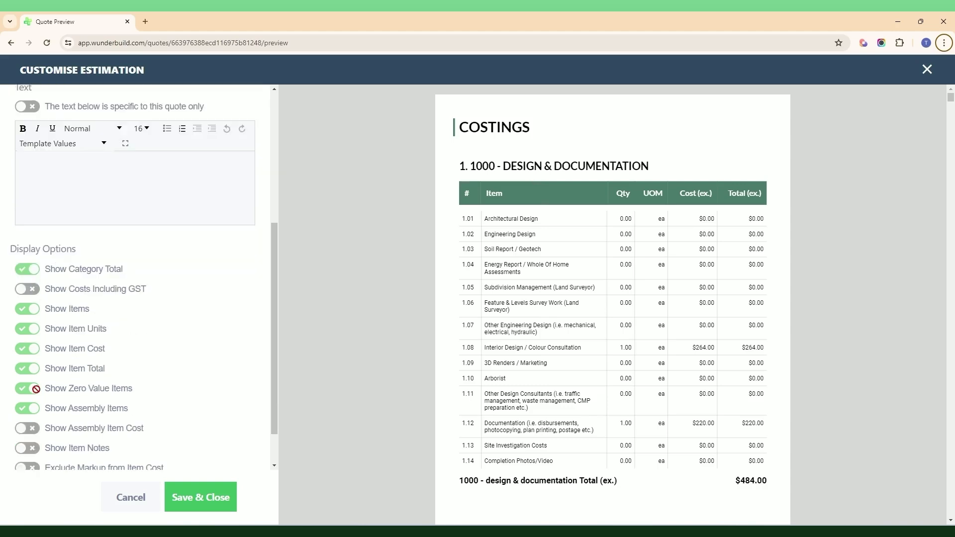
{"action": "scroll", "coordinate": [52, 429], "scroll_direction": "down", "scroll_amount": 1}
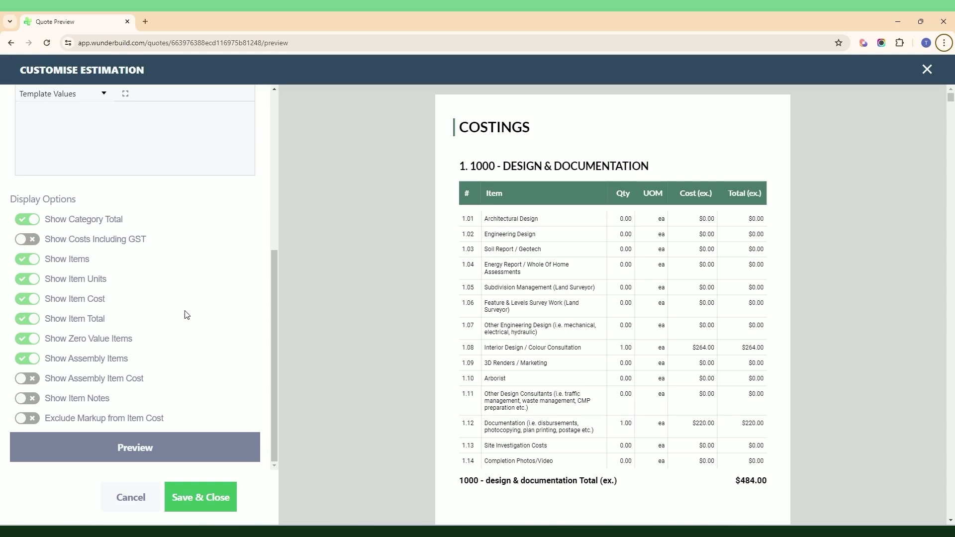
{"action": "scroll", "coordinate": [602, 363], "scroll_direction": "down", "scroll_amount": 3}
{"action": "scroll", "coordinate": [602, 363], "scroll_direction": "up", "scroll_amount": 3}
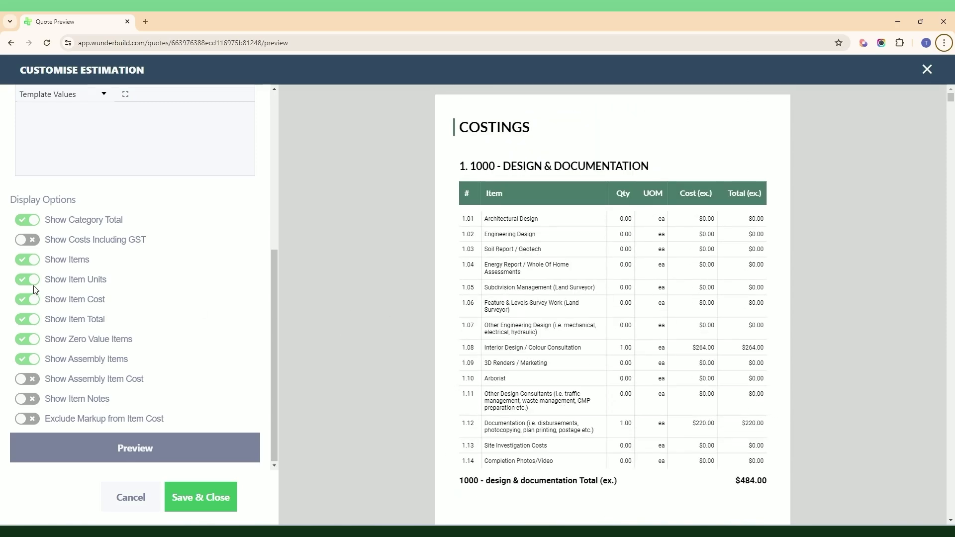
Step: Switch to the Allowances section and review its preview and display options, including Show Allowance Type and Show Item Units
{"action": "scroll", "coordinate": [79, 287], "scroll_direction": "up", "scroll_amount": 5}
{"action": "left_click", "coordinate": [138, 199]}
{"action": "scroll", "coordinate": [96, 318], "scroll_direction": "down", "scroll_amount": 1}
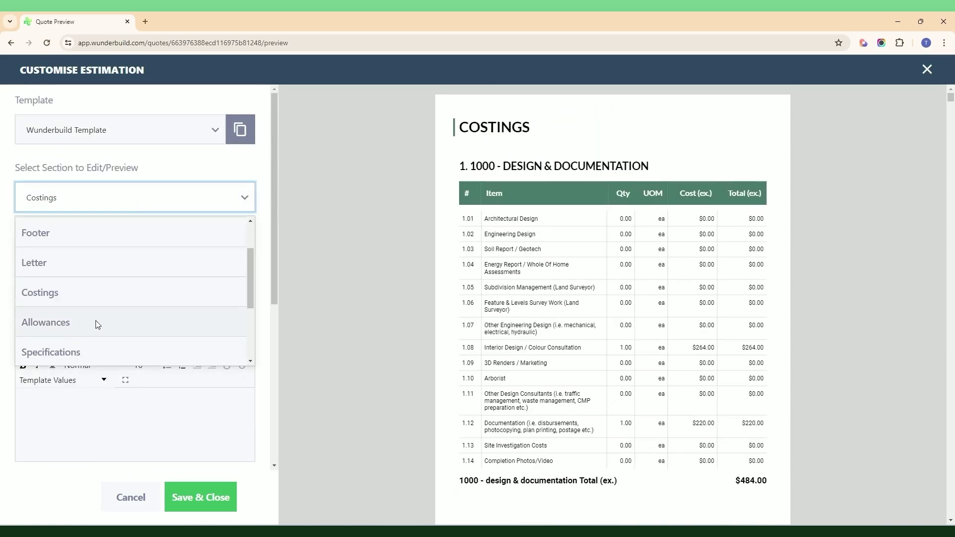
{"action": "left_click", "coordinate": [94, 321]}
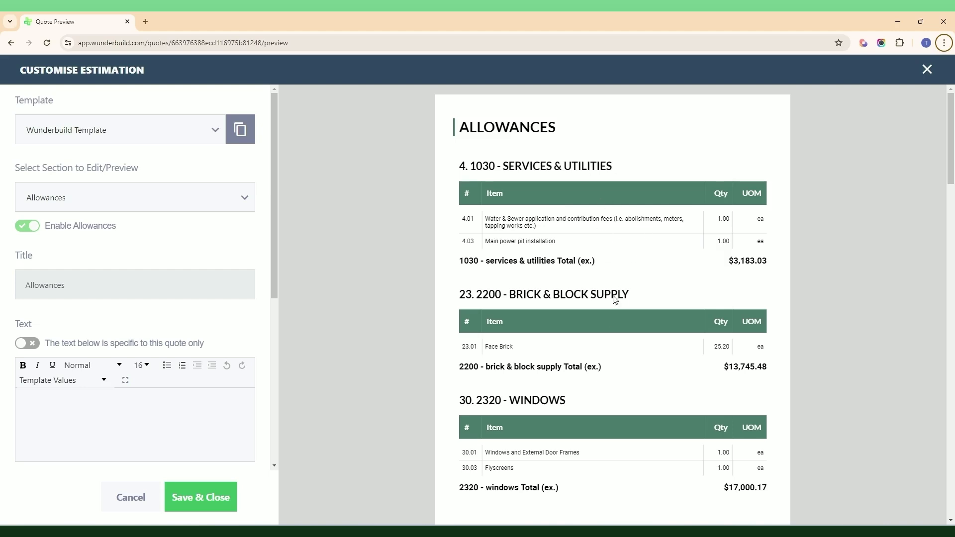
{"action": "scroll", "coordinate": [620, 348], "scroll_direction": "down", "scroll_amount": 3}
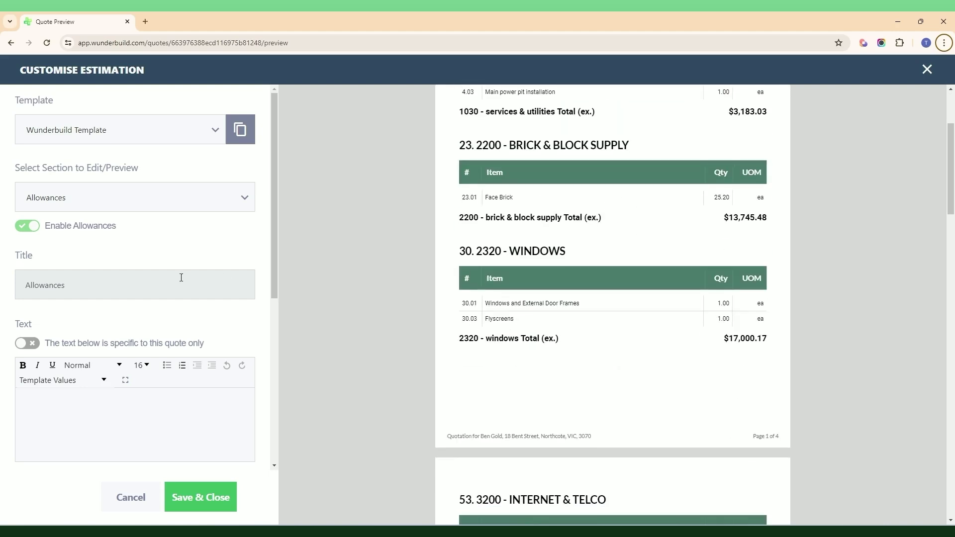
{"action": "scroll", "coordinate": [181, 278], "scroll_direction": "down", "scroll_amount": 4}
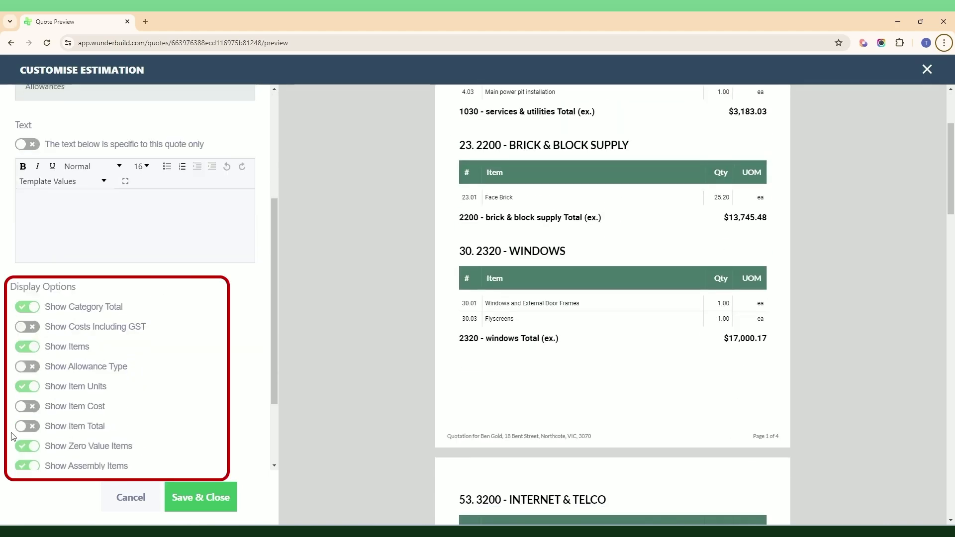
{"action": "scroll", "coordinate": [57, 388], "scroll_direction": "down", "scroll_amount": 2}
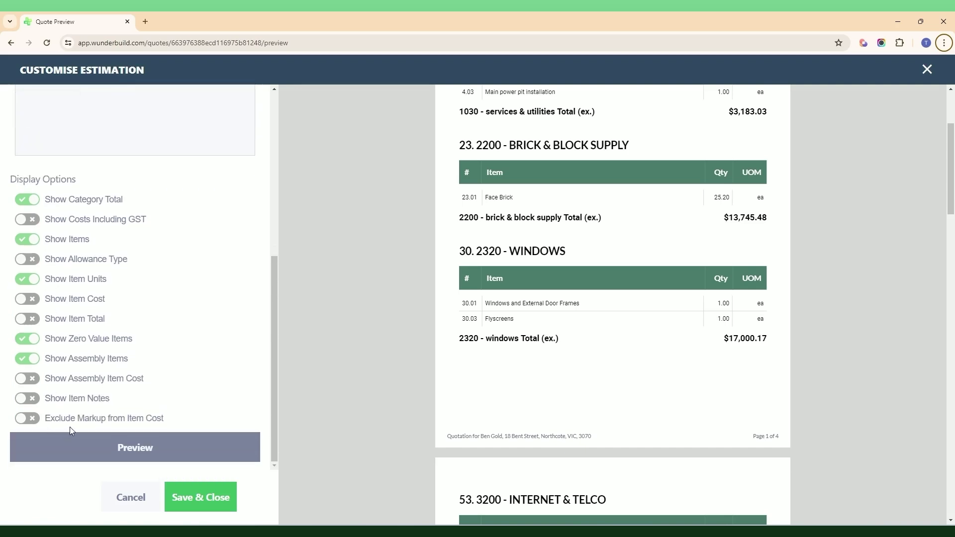
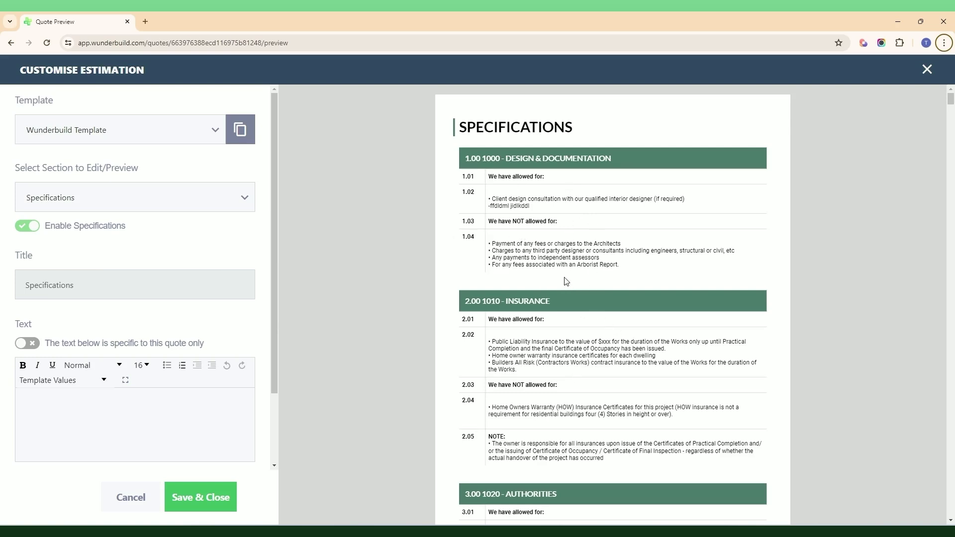
Step: Open the estimation's Specifications page in a duplicate tab and browse the categories, viewing the 2210 - Brick Hardware & Materials items
{"action": "right_click", "coordinate": [95, 22]}
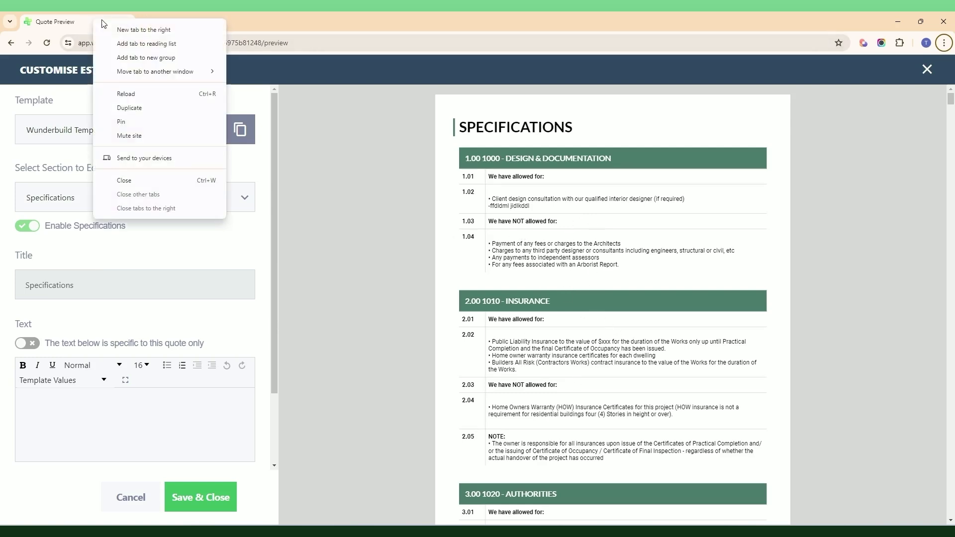
{"action": "left_click", "coordinate": [147, 109]}
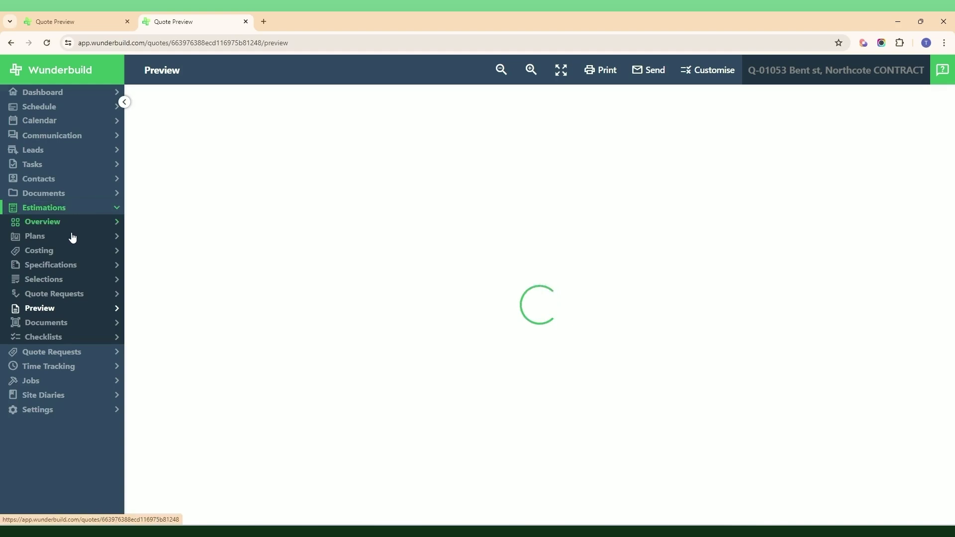
{"action": "left_click", "coordinate": [79, 270]}
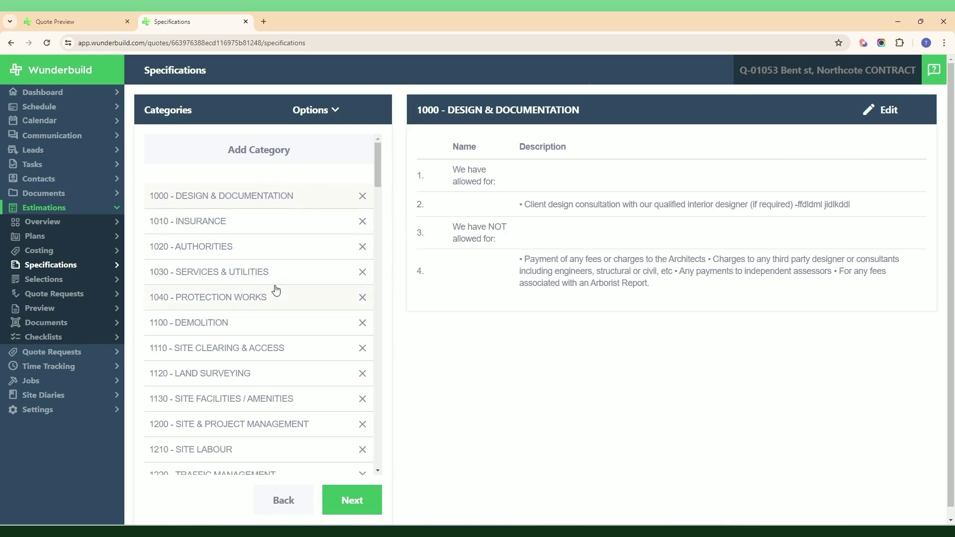
{"action": "scroll", "coordinate": [276, 290], "scroll_direction": "down", "scroll_amount": 5}
{"action": "scroll", "coordinate": [273, 269], "scroll_direction": "up", "scroll_amount": 5}
{"action": "scroll", "coordinate": [217, 286], "scroll_direction": "down", "scroll_amount": 8}
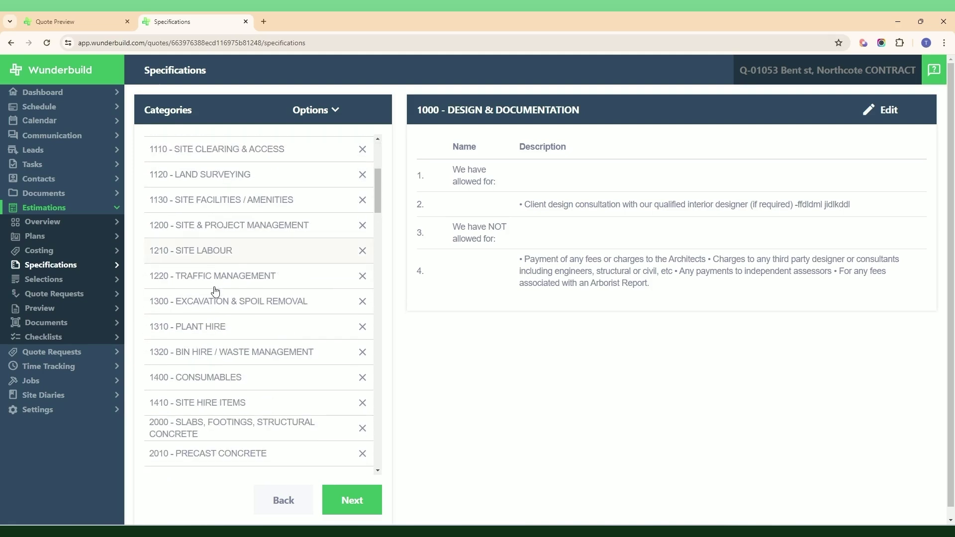
{"action": "left_click", "coordinate": [224, 331]}
{"action": "scroll", "coordinate": [224, 328], "scroll_direction": "up", "scroll_amount": 9}
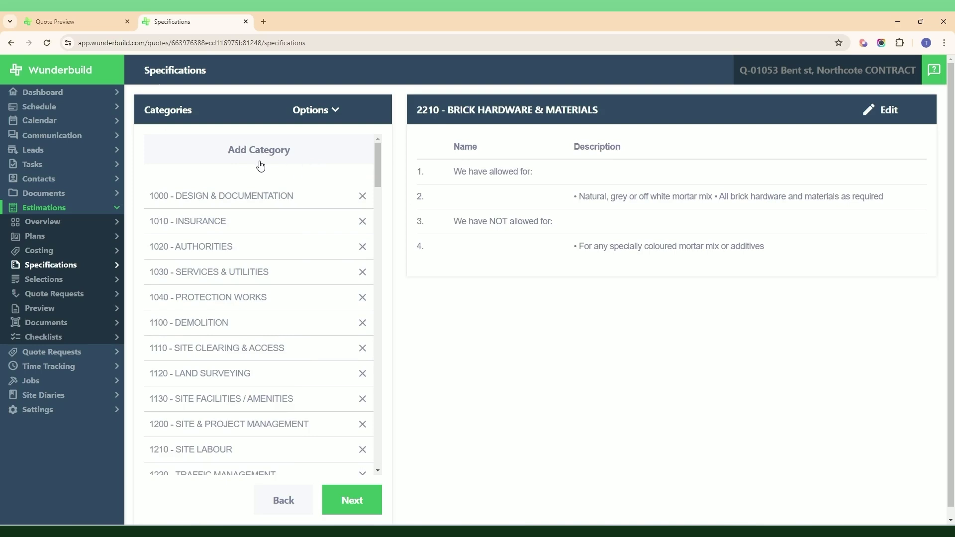
Step: Open the Specification Templates list from the template settings in another duplicate tab
{"action": "right_click", "coordinate": [202, 26]}
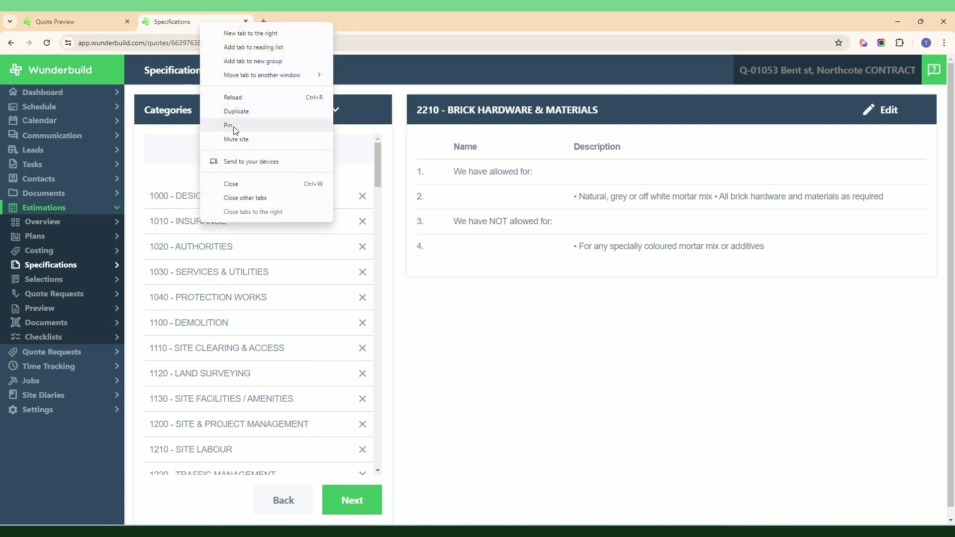
{"action": "left_click", "coordinate": [237, 108]}
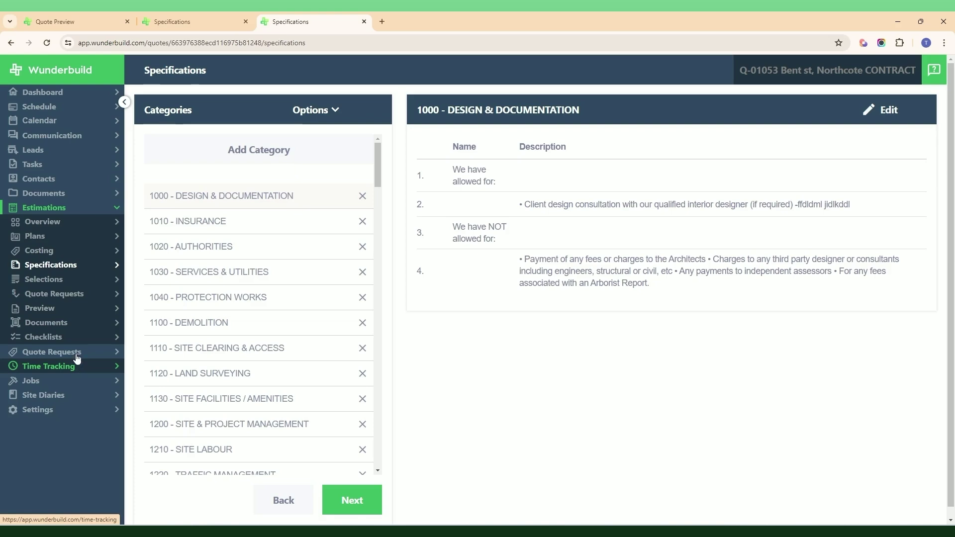
{"action": "left_click", "coordinate": [54, 409]}
{"action": "left_click", "coordinate": [48, 412]}
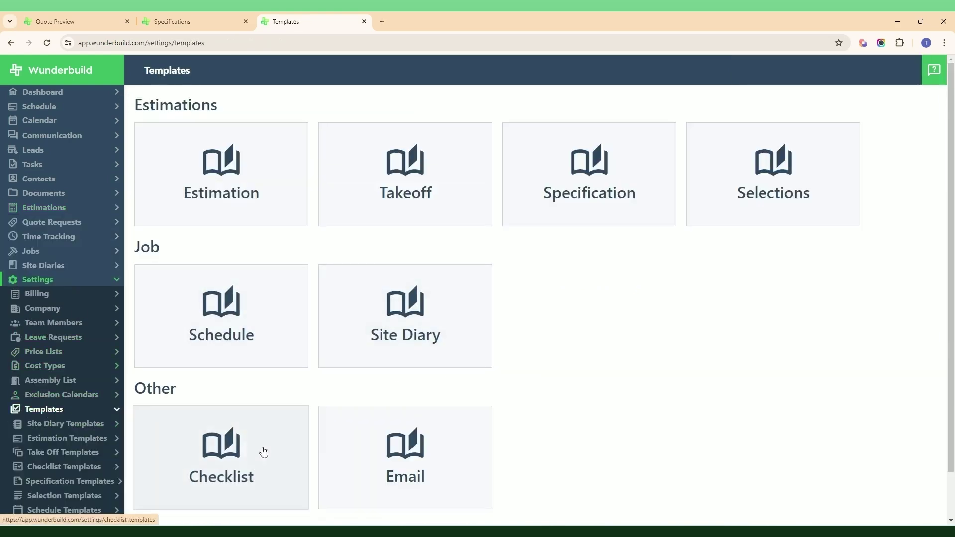
{"action": "left_click", "coordinate": [582, 188]}
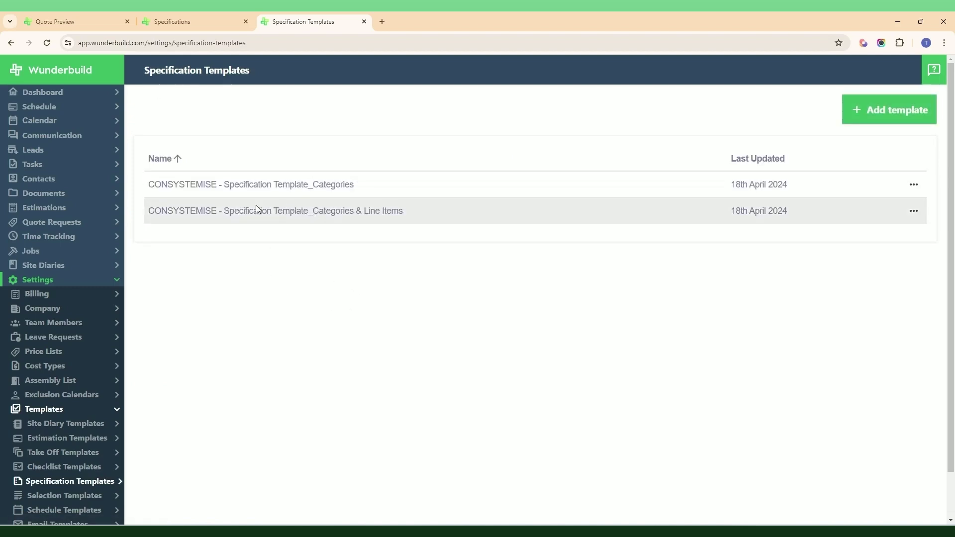
Step: Return to the estimation's Specifications page and check the options for importing from costing and saving or importing templates
{"action": "left_click", "coordinate": [192, 21]}
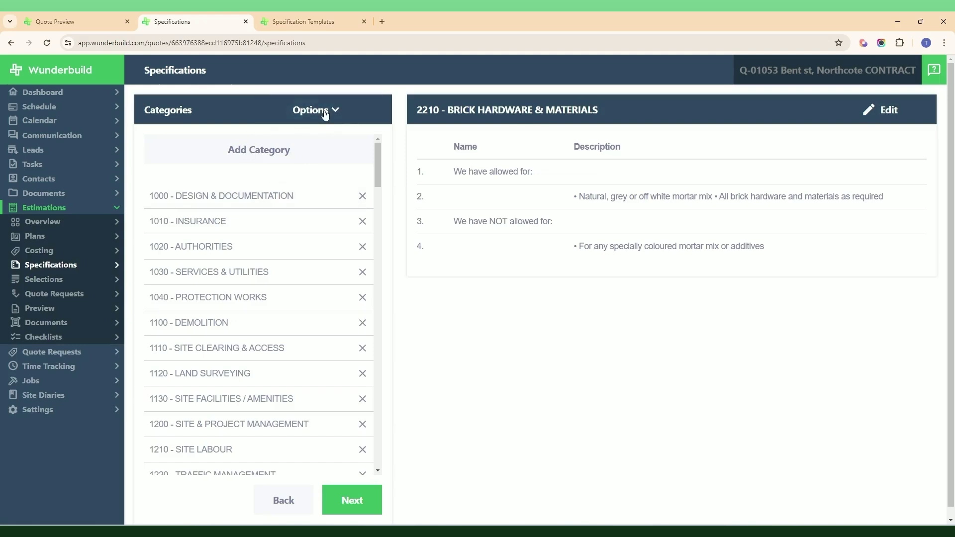
{"action": "left_click", "coordinate": [326, 113]}
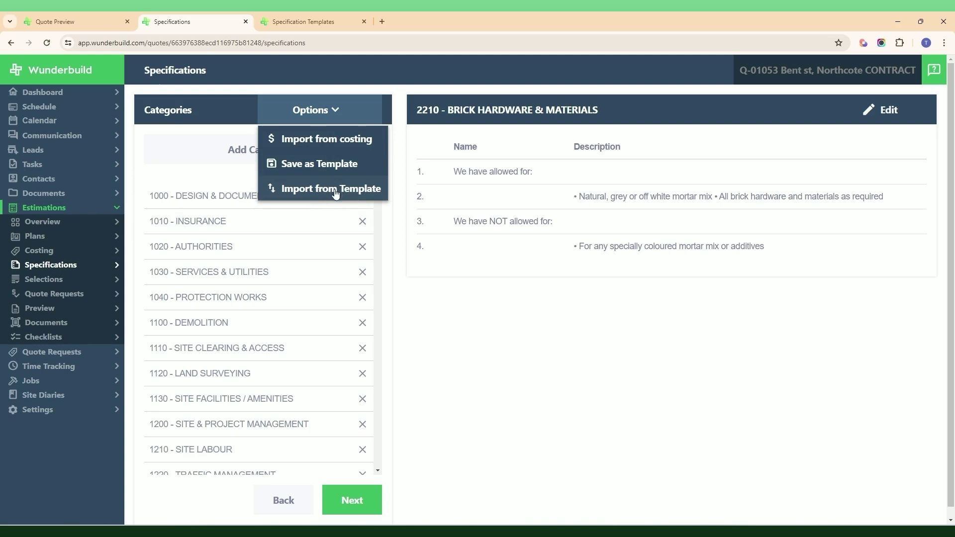
{"action": "left_click", "coordinate": [499, 387]}
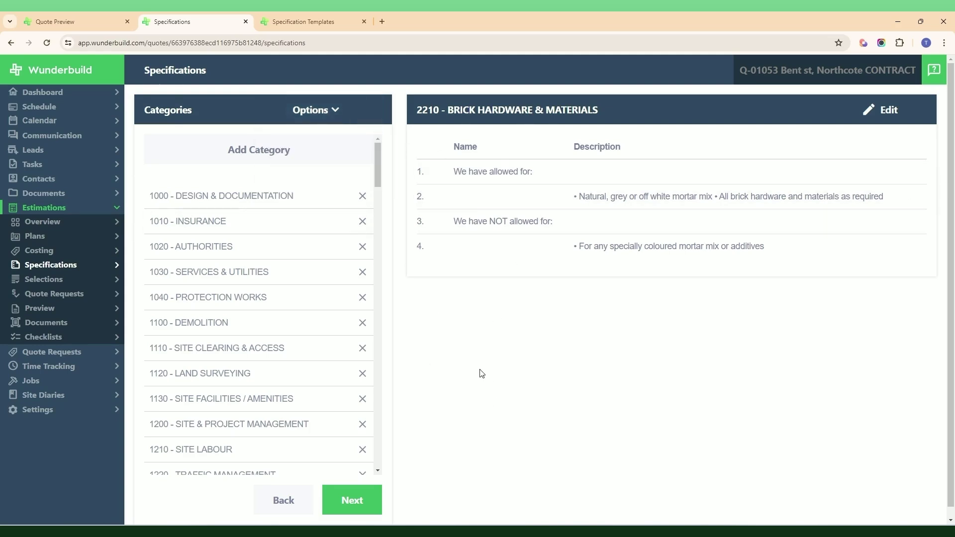
Step: Start a new specification category named "test category", look at its item fields, and close the form without creating it
{"action": "left_click", "coordinate": [258, 154]}
{"action": "left_click", "coordinate": [85, 139]}
{"action": "type", "text": "test category"}
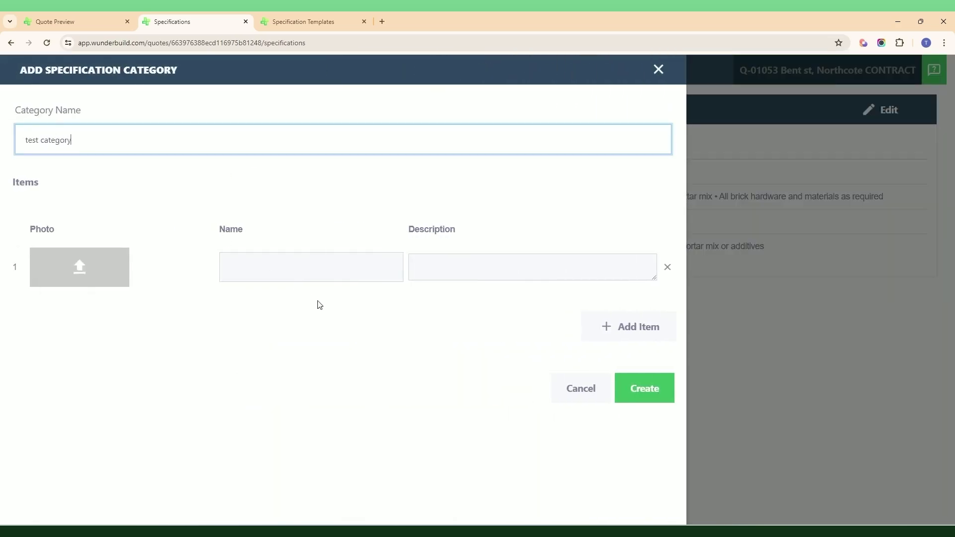
{"action": "left_click", "coordinate": [319, 305]}
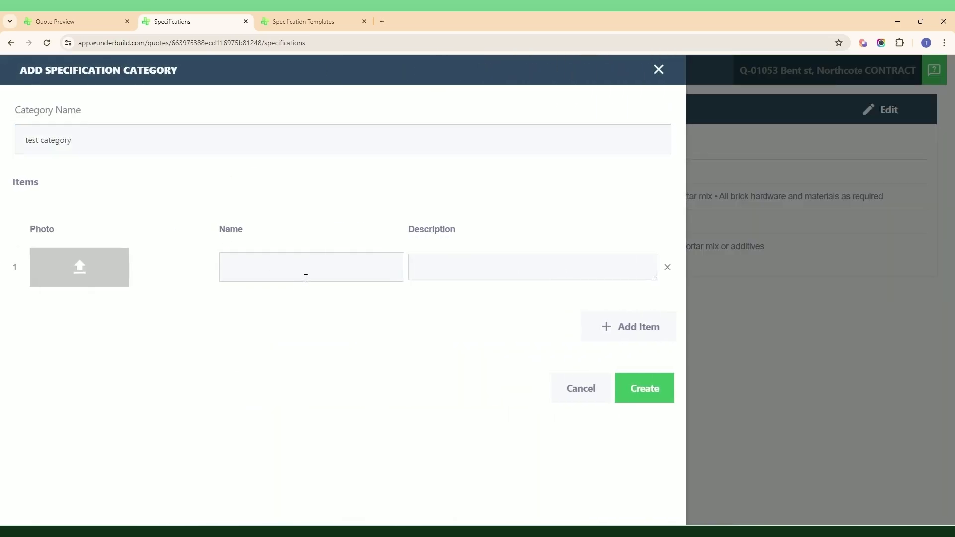
{"action": "left_click", "coordinate": [306, 278]}
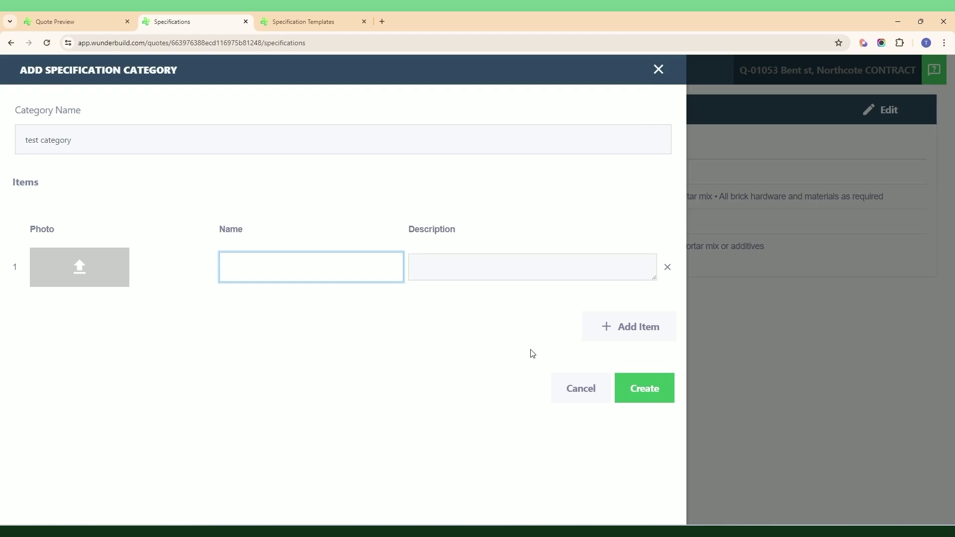
{"action": "left_click", "coordinate": [659, 70]}
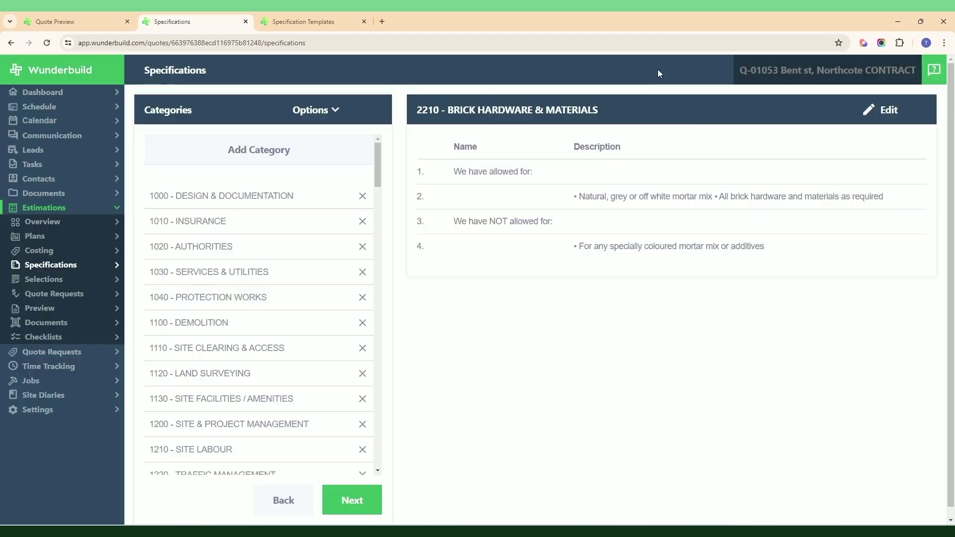
Step: Return to the quote preview tab and review the Specifications section's preview and Show Specification Numbers option, comparing with the estimation's specification categories
{"action": "left_click", "coordinate": [90, 19]}
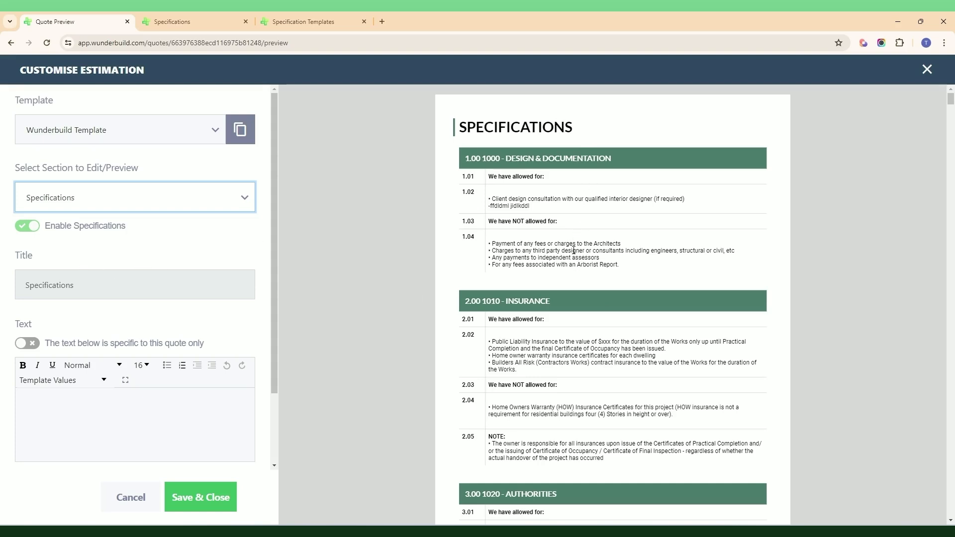
{"action": "scroll", "coordinate": [572, 250], "scroll_direction": "down", "scroll_amount": 1}
{"action": "scroll", "coordinate": [572, 250], "scroll_direction": "down", "scroll_amount": 2}
{"action": "scroll", "coordinate": [118, 350], "scroll_direction": "down", "scroll_amount": 2}
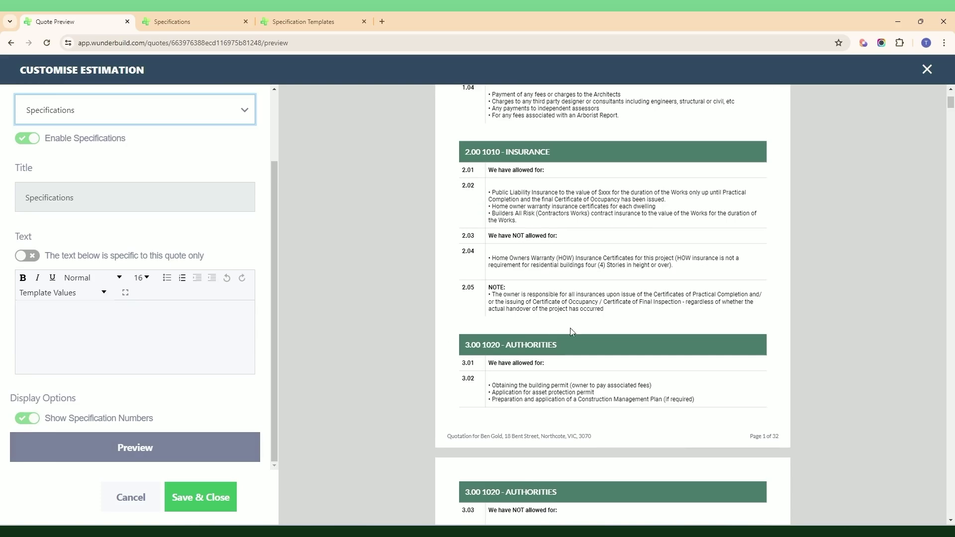
{"action": "scroll", "coordinate": [572, 332], "scroll_direction": "up", "scroll_amount": 3}
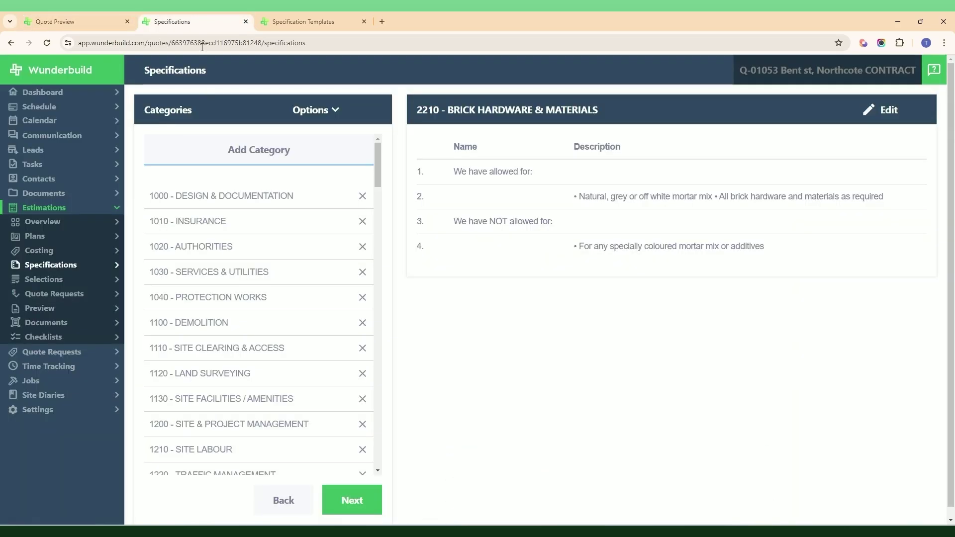
{"action": "left_click", "coordinate": [194, 17]}
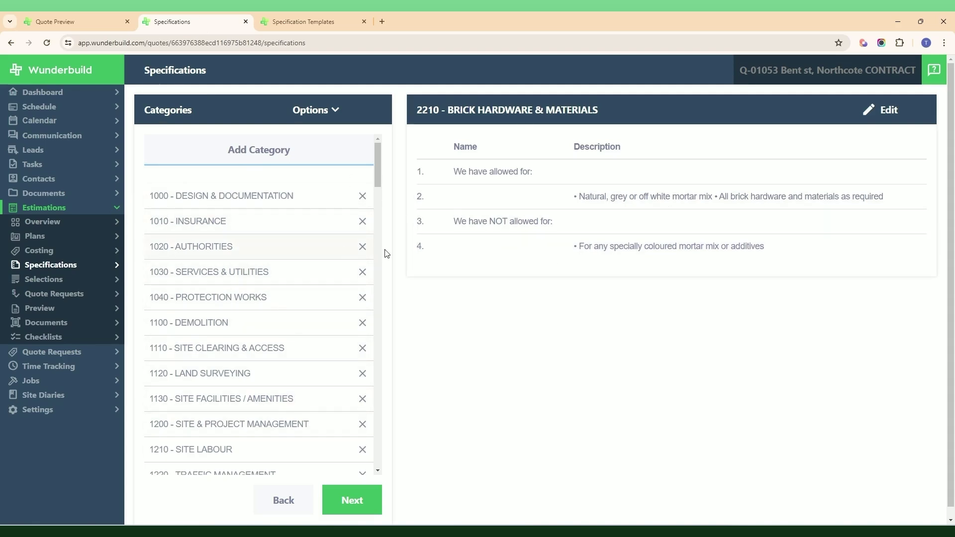
{"action": "left_click", "coordinate": [73, 16]}
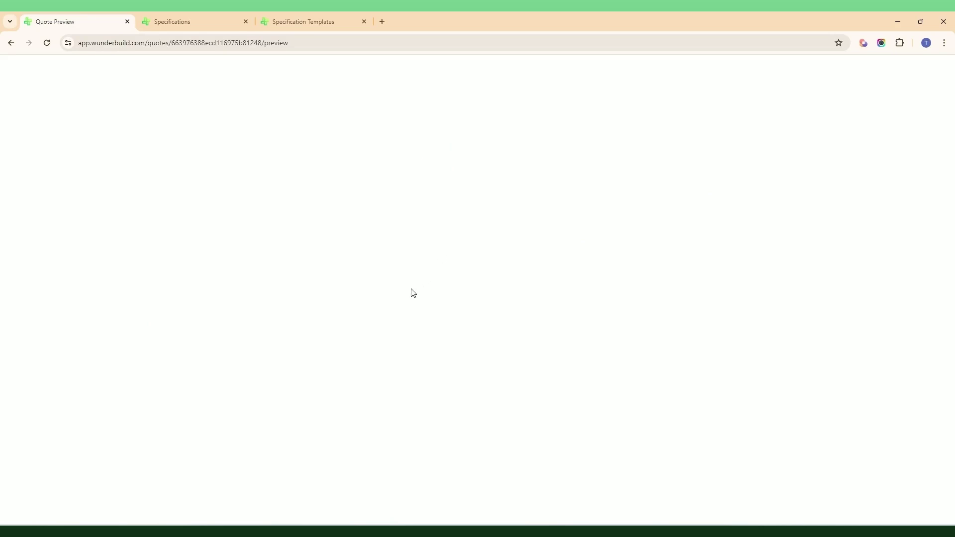
{"action": "scroll", "coordinate": [160, 245], "scroll_direction": "up", "scroll_amount": 2}
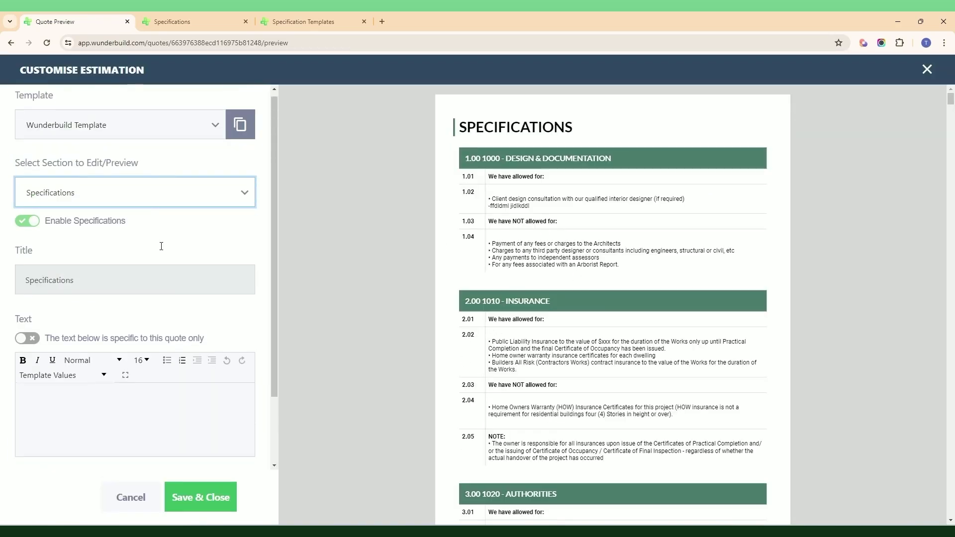
Step: Switch to the Notes section and review its preview and settings
{"action": "left_click", "coordinate": [187, 206]}
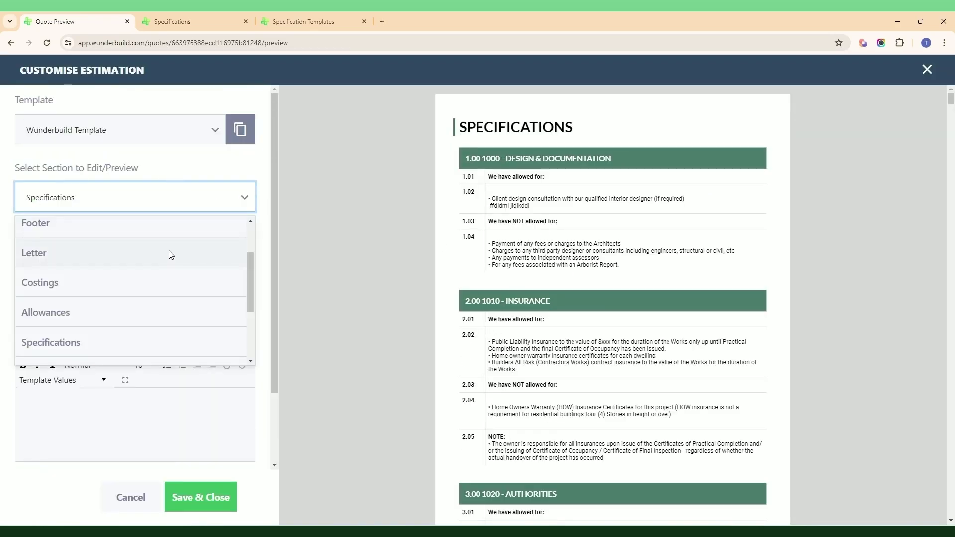
{"action": "scroll", "coordinate": [166, 256], "scroll_direction": "down", "scroll_amount": 3}
{"action": "left_click", "coordinate": [112, 278]}
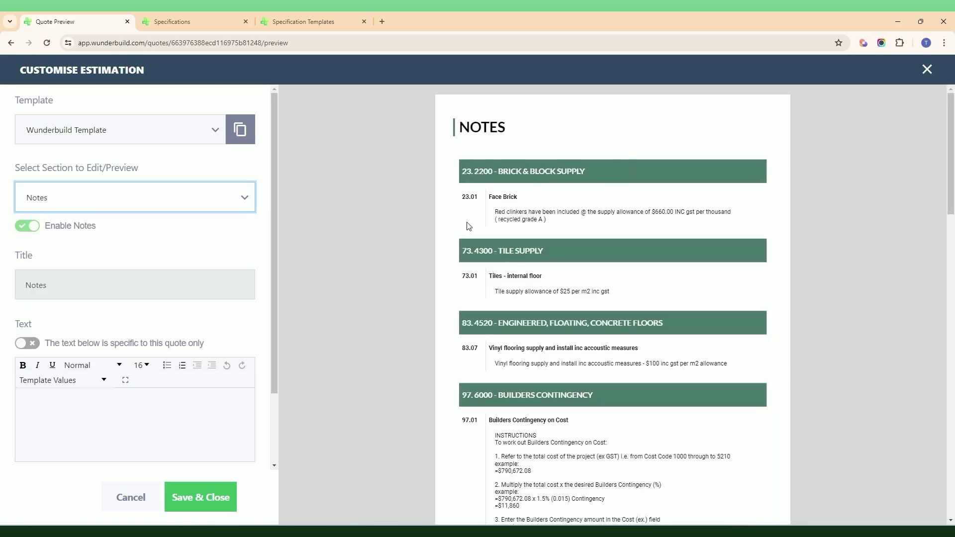
{"action": "scroll", "coordinate": [544, 296], "scroll_direction": "down", "scroll_amount": 4}
{"action": "scroll", "coordinate": [498, 308], "scroll_direction": "up", "scroll_amount": 1}
{"action": "scroll", "coordinate": [161, 335], "scroll_direction": "down", "scroll_amount": 2}
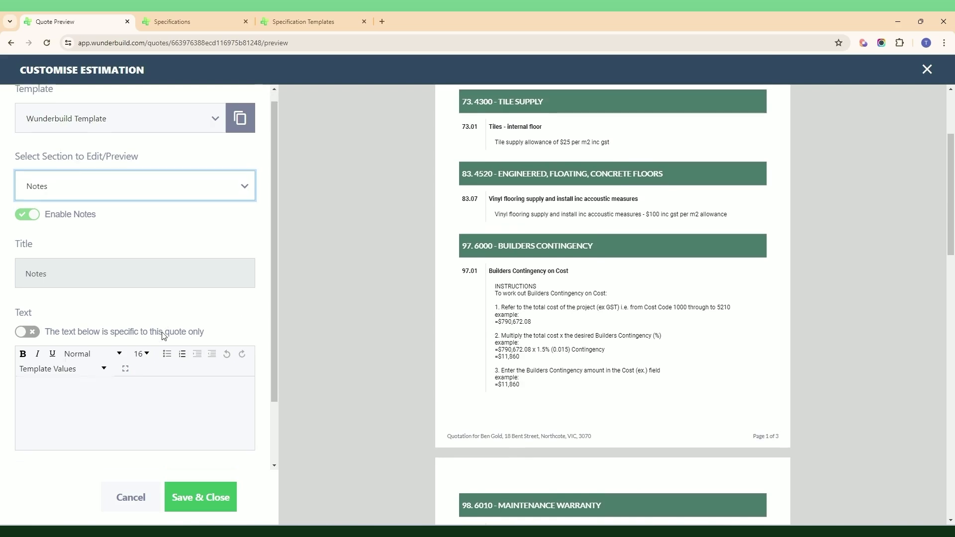
Step: Switch to the Summary section and review its category list, totals and display options, from Show Category to Show GST
{"action": "scroll", "coordinate": [161, 336], "scroll_direction": "up", "scroll_amount": 2}
{"action": "left_click", "coordinate": [117, 194]}
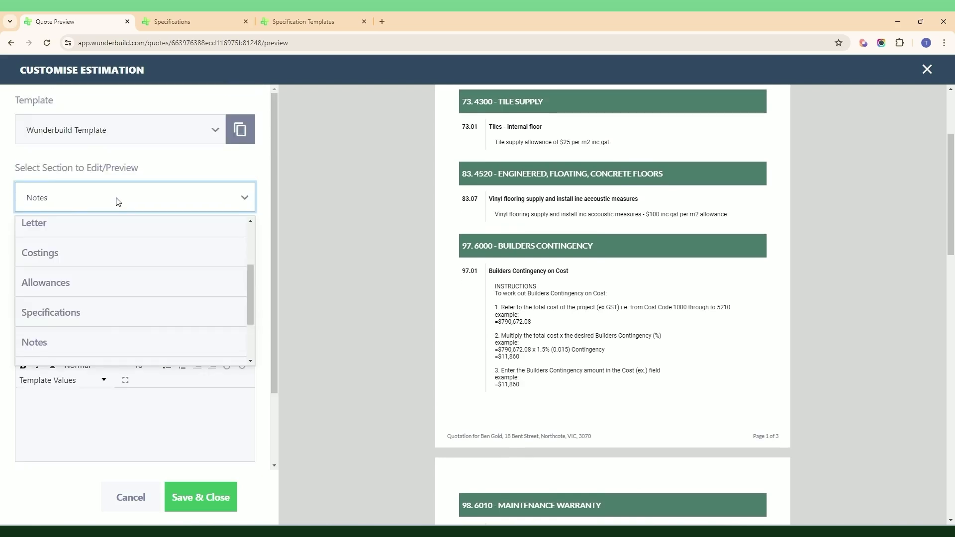
{"action": "scroll", "coordinate": [118, 284], "scroll_direction": "down", "scroll_amount": 2}
{"action": "left_click", "coordinate": [105, 329]}
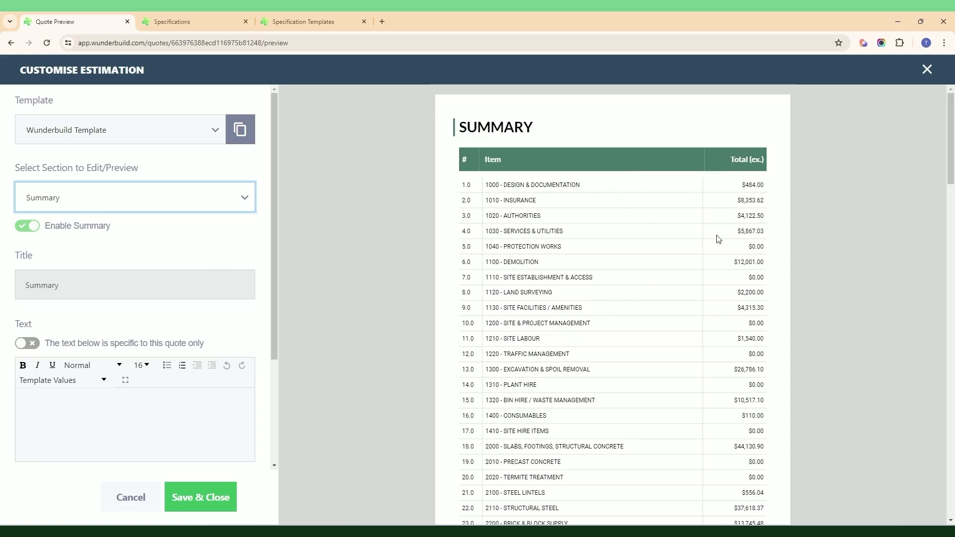
{"action": "scroll", "coordinate": [714, 249], "scroll_direction": "down", "scroll_amount": 3}
{"action": "scroll", "coordinate": [669, 284], "scroll_direction": "up", "scroll_amount": 3}
{"action": "scroll", "coordinate": [527, 261], "scroll_direction": "down", "scroll_amount": 1}
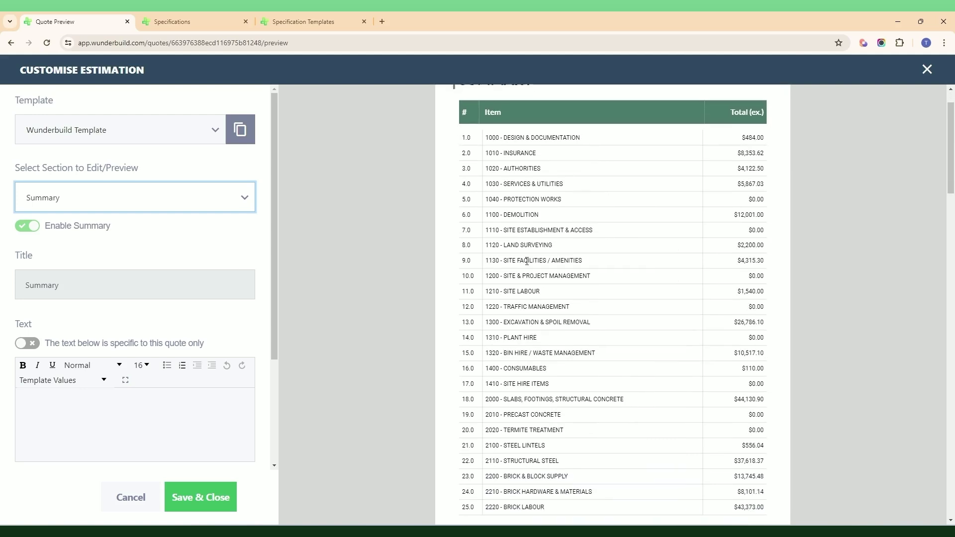
{"action": "scroll", "coordinate": [199, 277], "scroll_direction": "down", "scroll_amount": 3}
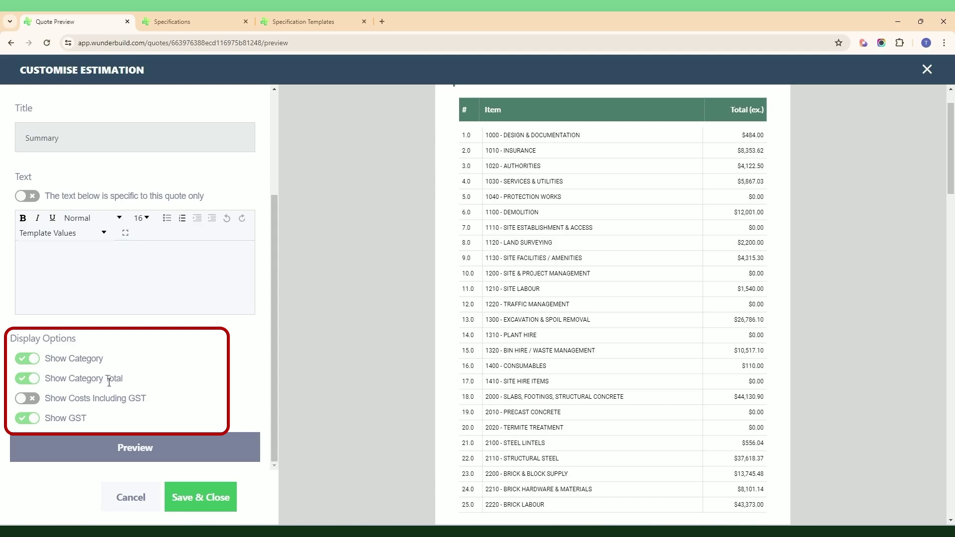
{"action": "scroll", "coordinate": [464, 381], "scroll_direction": "down", "scroll_amount": 20}
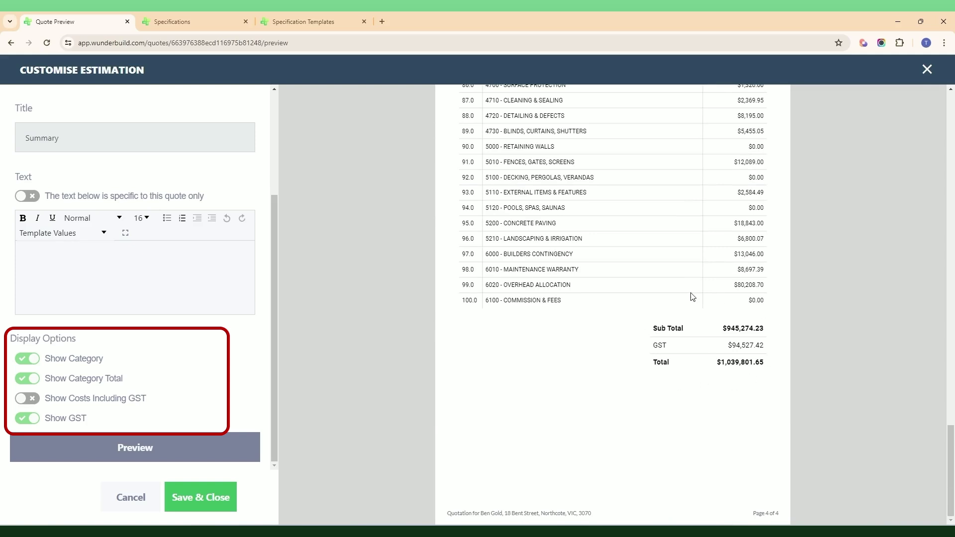
Step: Switch to the Terms & Conditions section and open its text in the full-screen editor
{"action": "scroll", "coordinate": [124, 199], "scroll_direction": "up", "scroll_amount": 3}
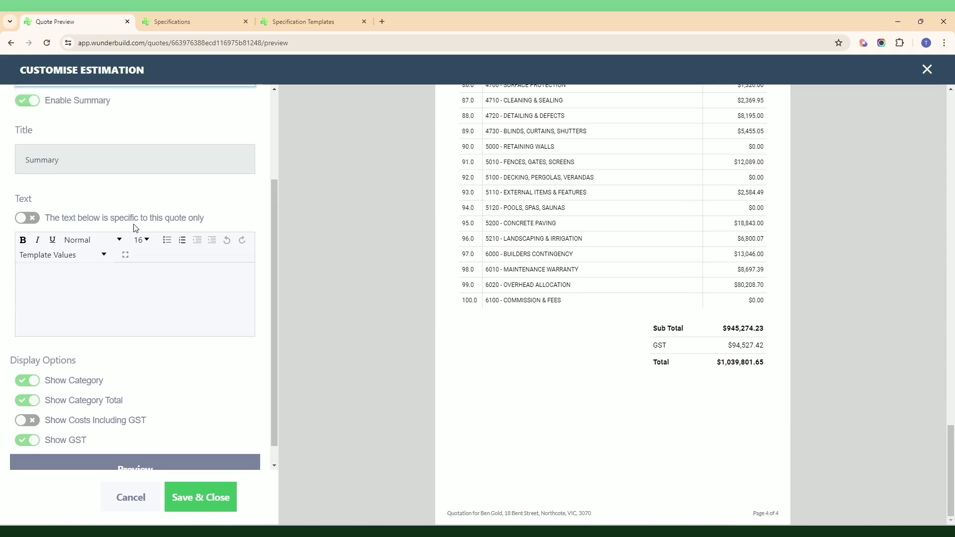
{"action": "left_click", "coordinate": [121, 197]}
{"action": "scroll", "coordinate": [152, 258], "scroll_direction": "down", "scroll_amount": 2}
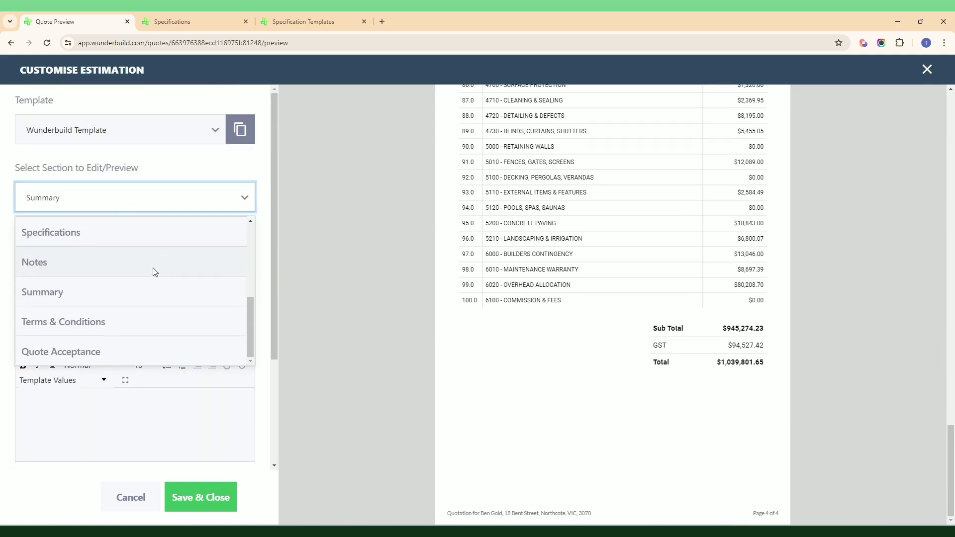
{"action": "left_click", "coordinate": [128, 333]}
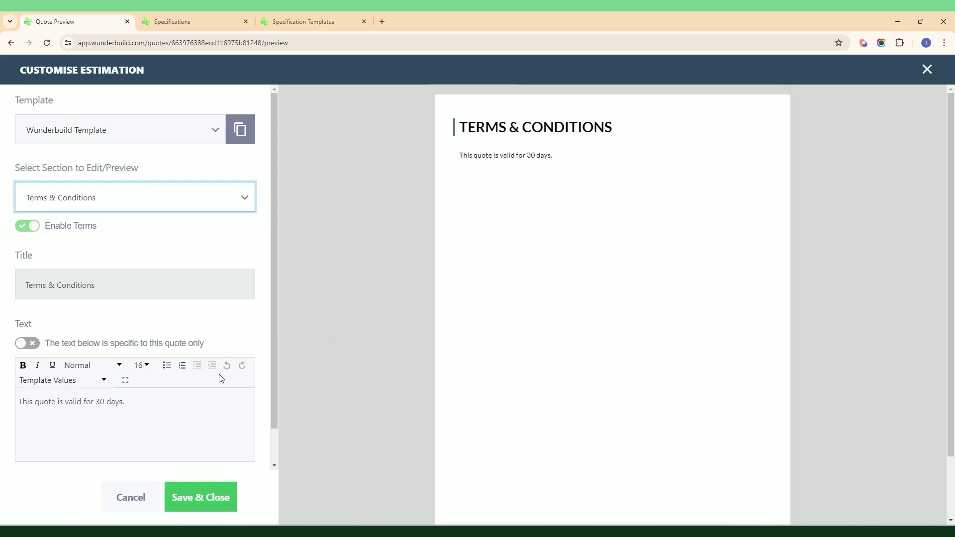
{"action": "scroll", "coordinate": [158, 316], "scroll_direction": "down", "scroll_amount": 1}
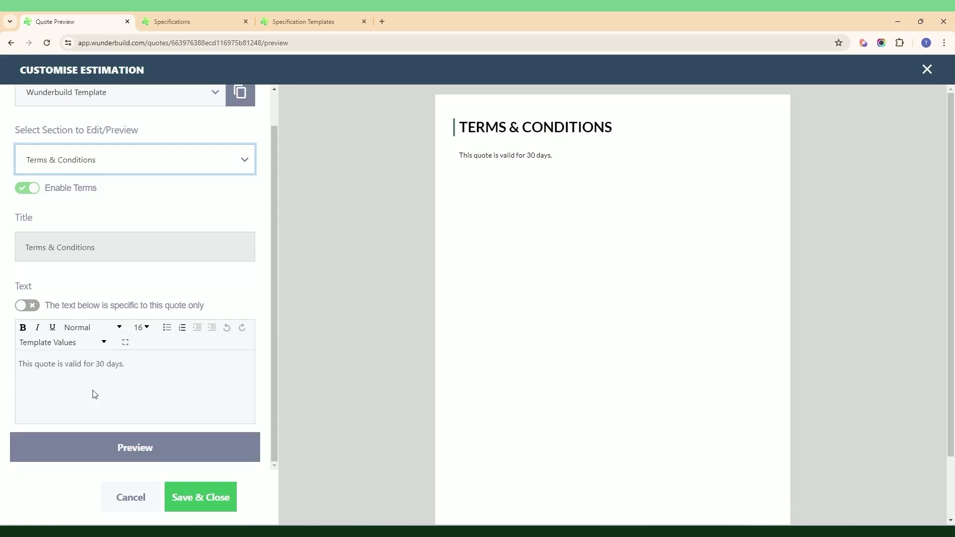
{"action": "left_click", "coordinate": [126, 342]}
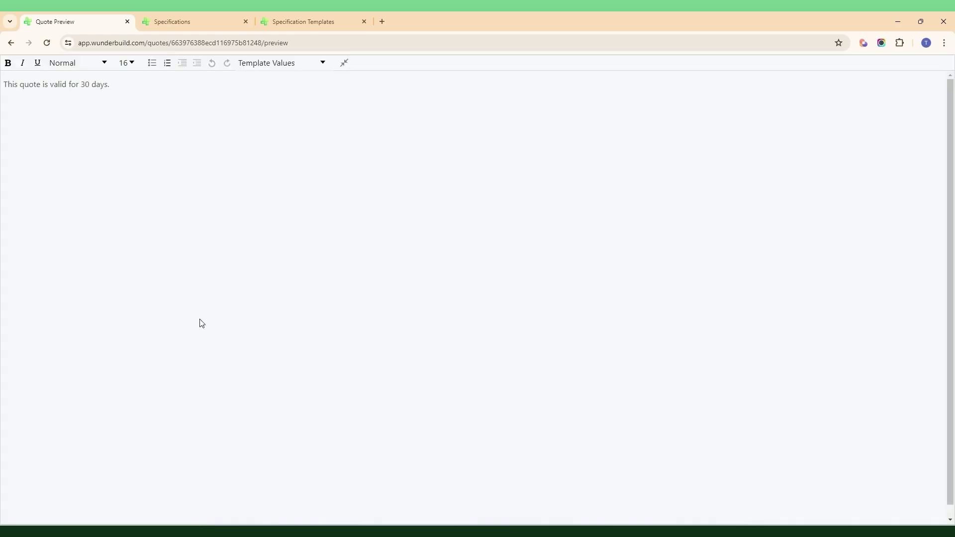
Step: Exit the full-screen terms editor, switch to the Quote Acceptance section and review its signature preview and acceptance text
{"action": "left_click", "coordinate": [344, 63]}
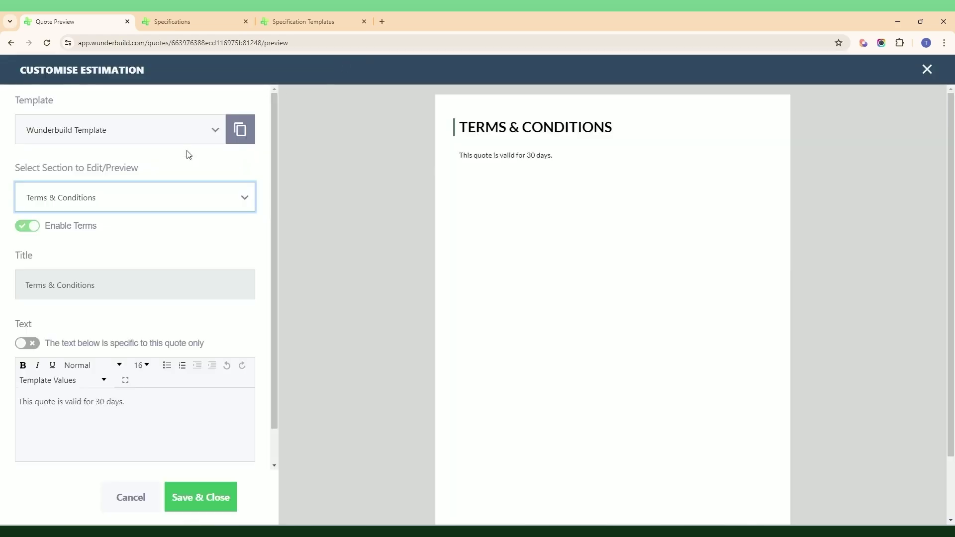
{"action": "left_click", "coordinate": [145, 199]}
{"action": "scroll", "coordinate": [136, 296], "scroll_direction": "down", "scroll_amount": 1}
{"action": "left_click", "coordinate": [107, 357]}
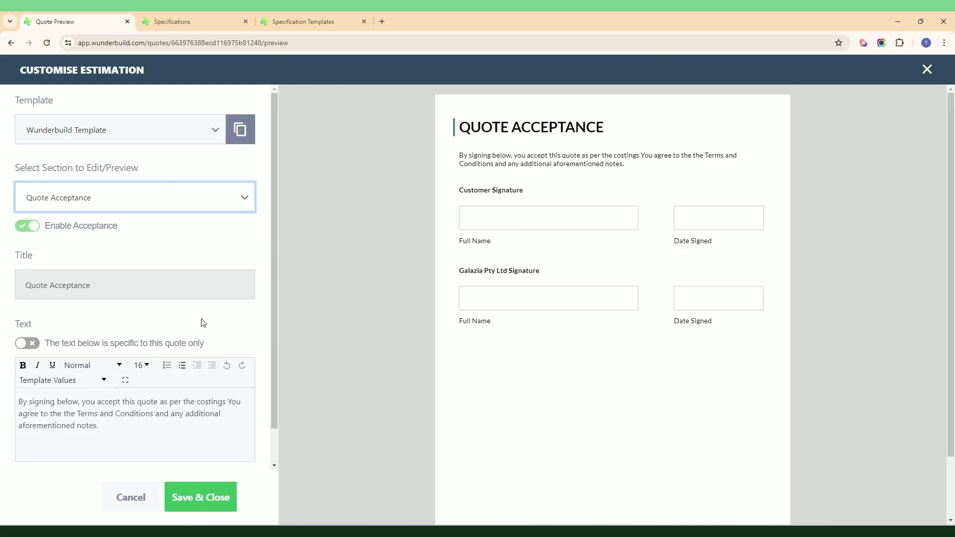
{"action": "scroll", "coordinate": [44, 369], "scroll_direction": "down", "scroll_amount": 1}
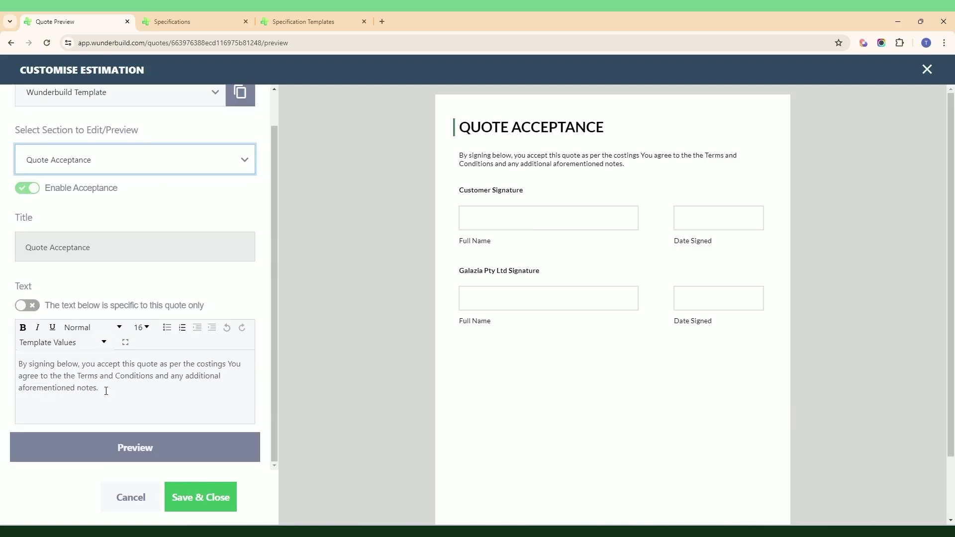
{"action": "scroll", "coordinate": [184, 408], "scroll_direction": "up", "scroll_amount": 1}
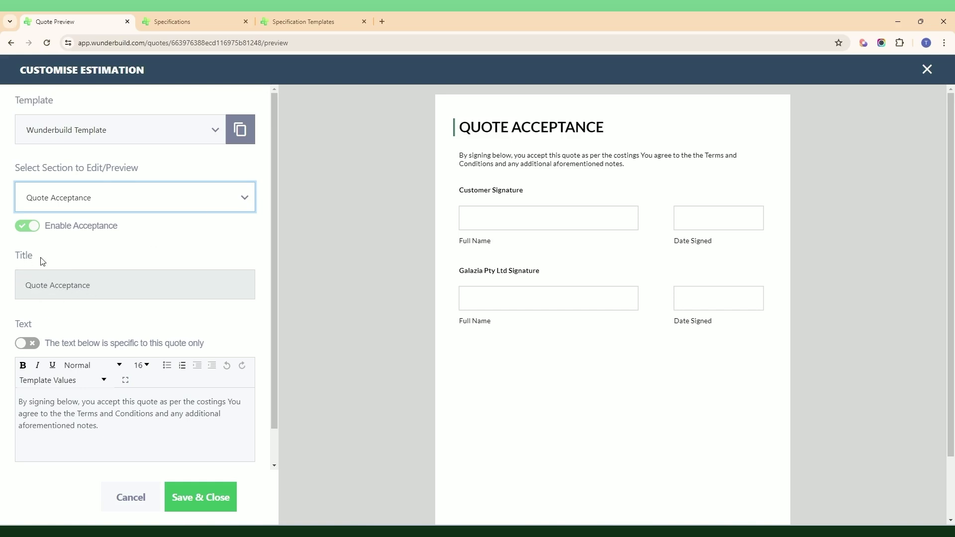
Step: Revisit the Specifications section's title and preview, and switch to the Notes section
{"action": "left_click", "coordinate": [79, 198]}
{"action": "left_click", "coordinate": [74, 241]}
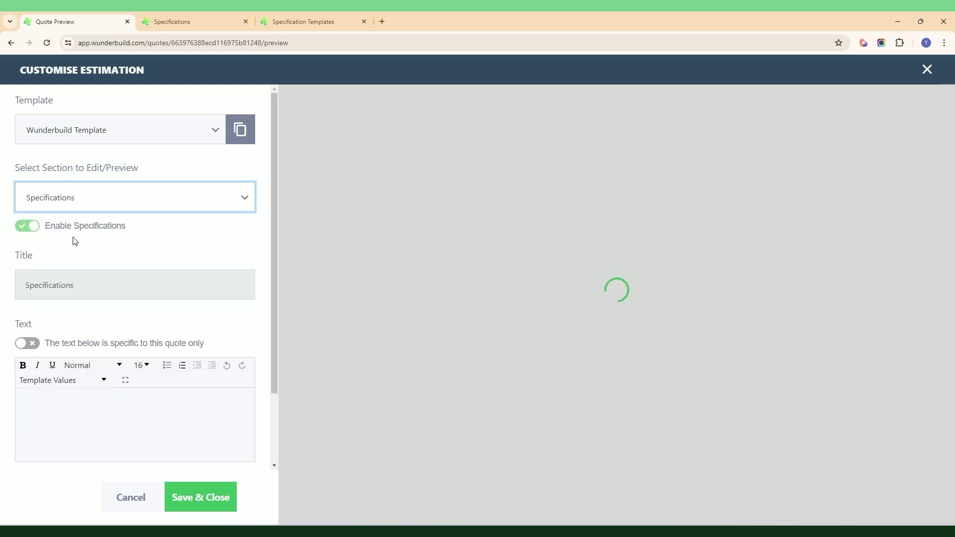
{"action": "left_click", "coordinate": [77, 287]}
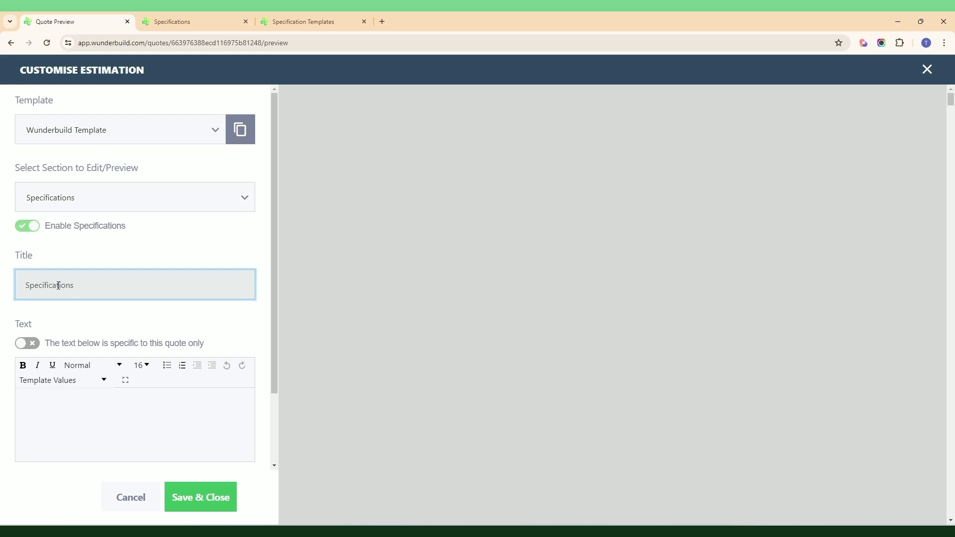
{"action": "left_click", "coordinate": [124, 202]}
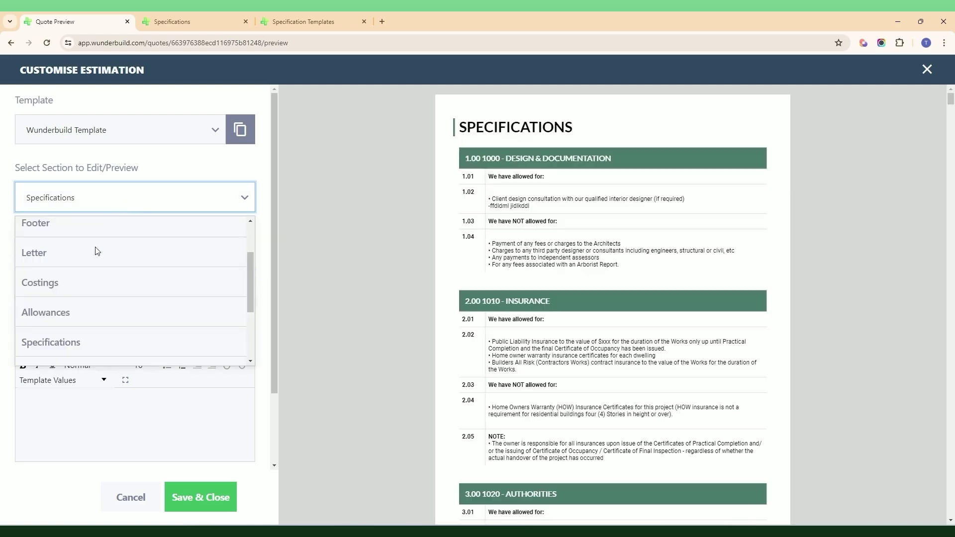
{"action": "scroll", "coordinate": [94, 316], "scroll_direction": "down", "scroll_amount": 1}
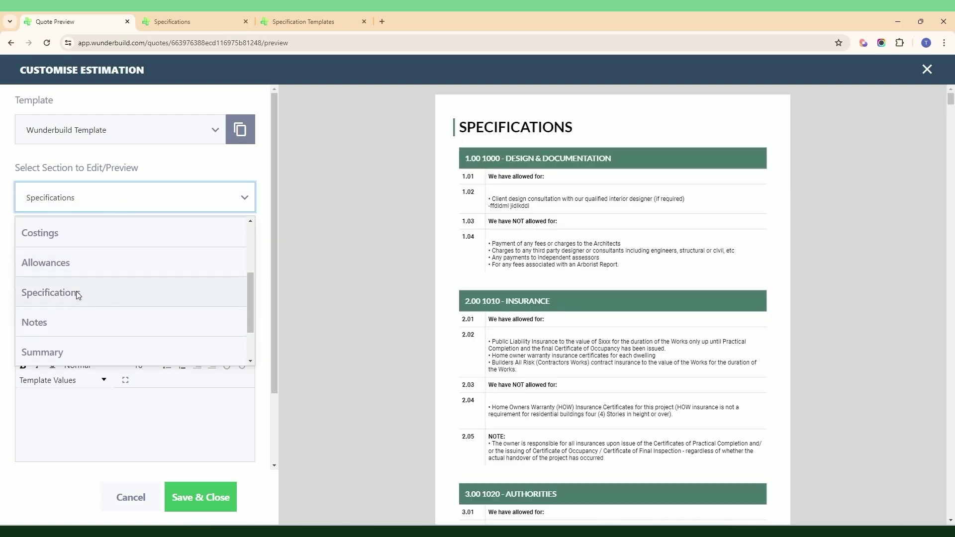
{"action": "left_click", "coordinate": [80, 325]}
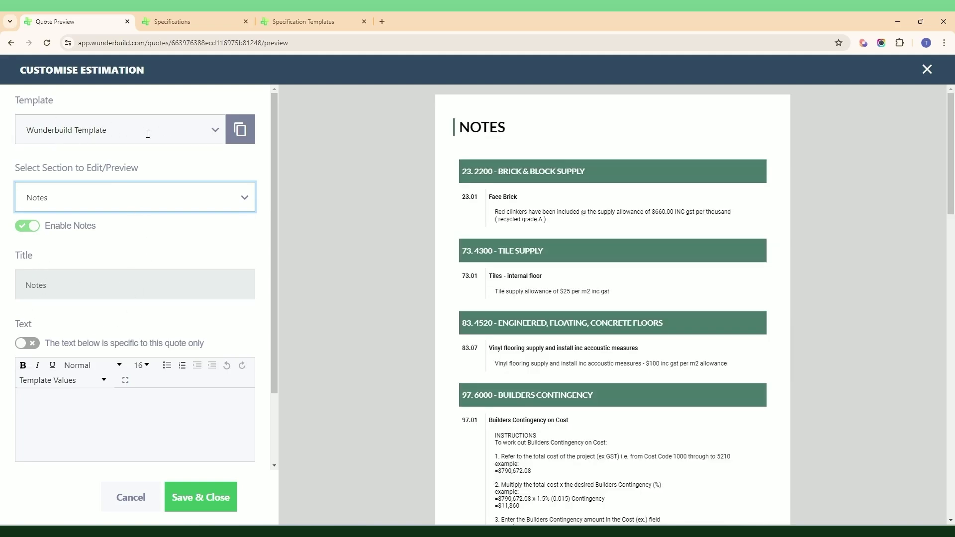
Step: Try the CONSYSTEMISE - Building Cost Proposal_Template as the quotation template and leave the customisation without saving
{"action": "left_click", "coordinate": [217, 133]}
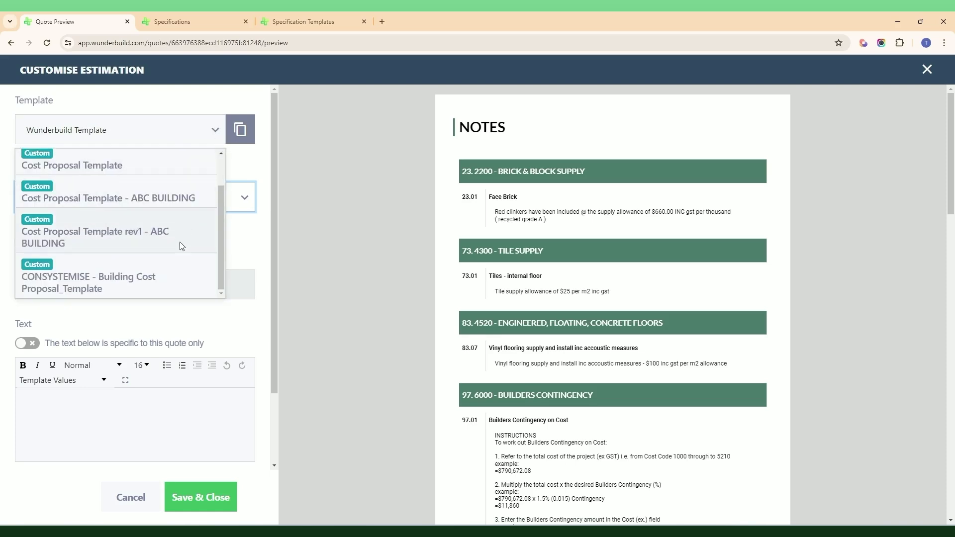
{"action": "left_click", "coordinate": [137, 274]}
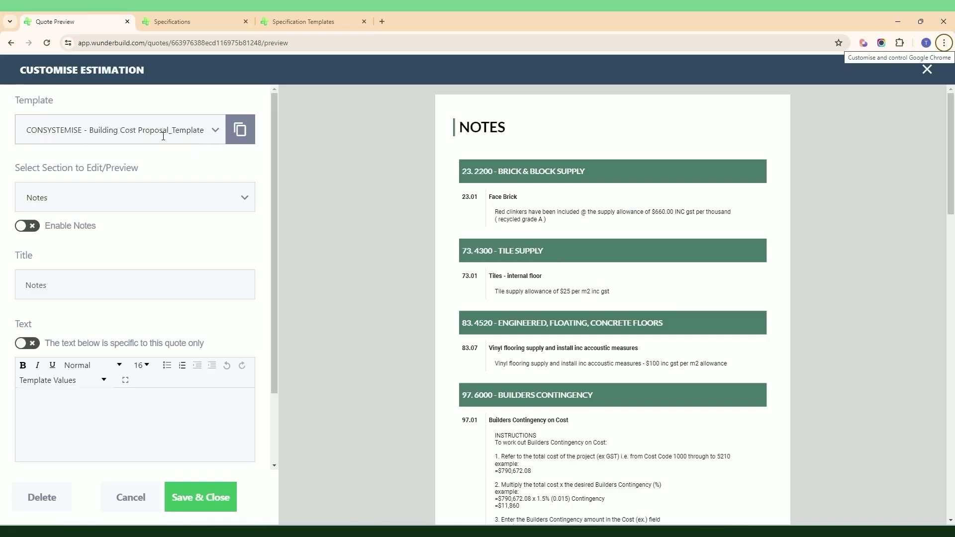
{"action": "left_click", "coordinate": [131, 497]}
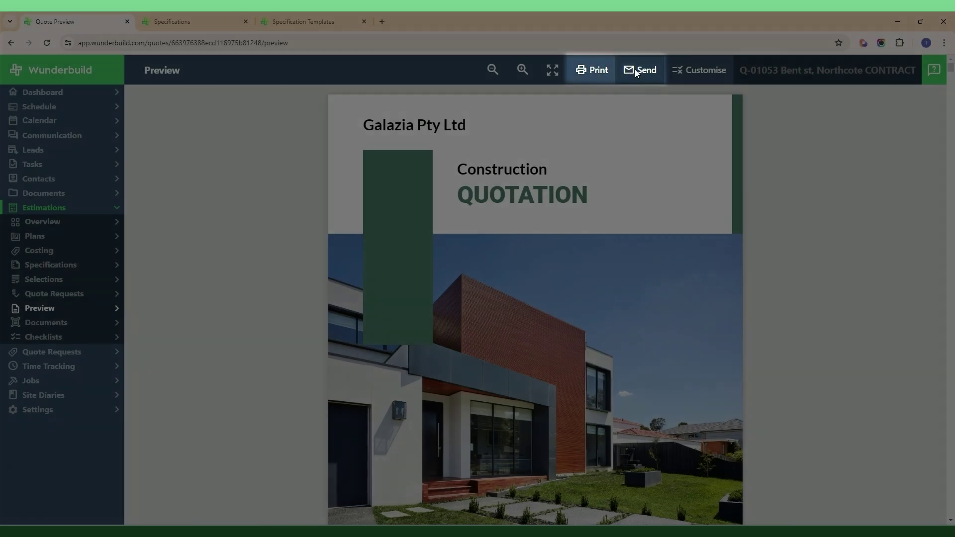
Step: Open the form for emailing the estimation and review its recipient, subject, body and attachment fields
{"action": "left_click", "coordinate": [635, 70]}
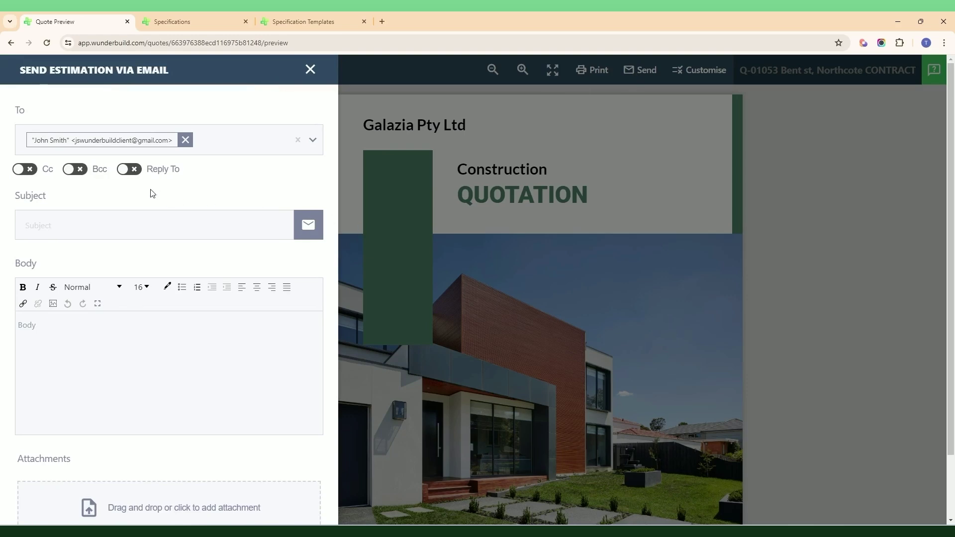
{"action": "scroll", "coordinate": [177, 276], "scroll_direction": "down", "scroll_amount": 2}
{"action": "scroll", "coordinate": [195, 271], "scroll_direction": "up", "scroll_amount": 2}
Step: Insert the "*CONSYSTEMISE - Quote email to client" template from the Quote Proposal category into the estimation email
{"action": "left_click", "coordinate": [309, 225]}
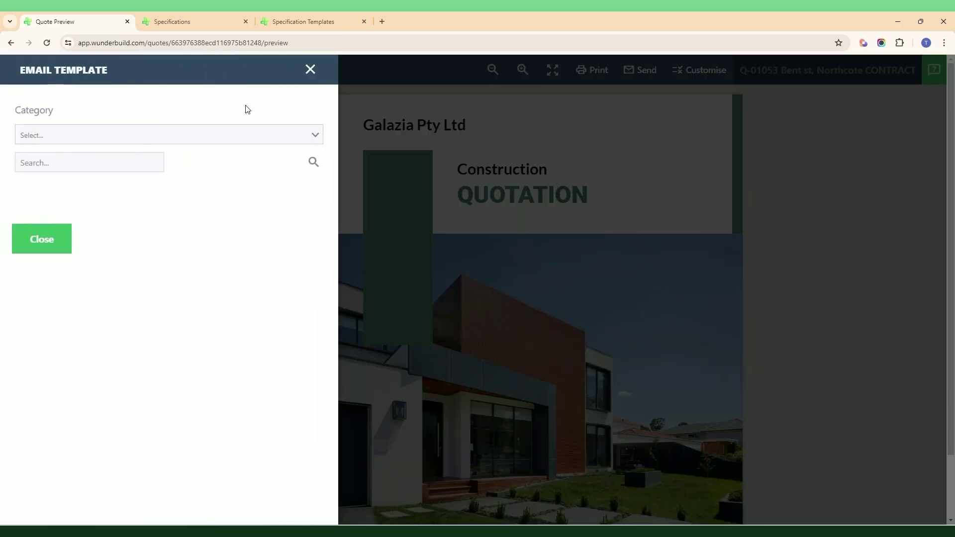
{"action": "left_click", "coordinate": [316, 135]}
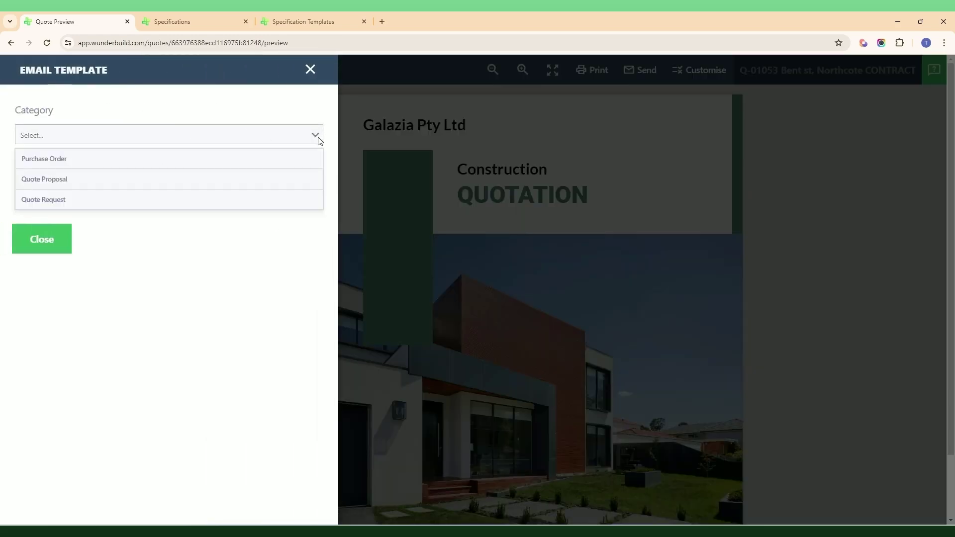
{"action": "left_click", "coordinate": [70, 185]}
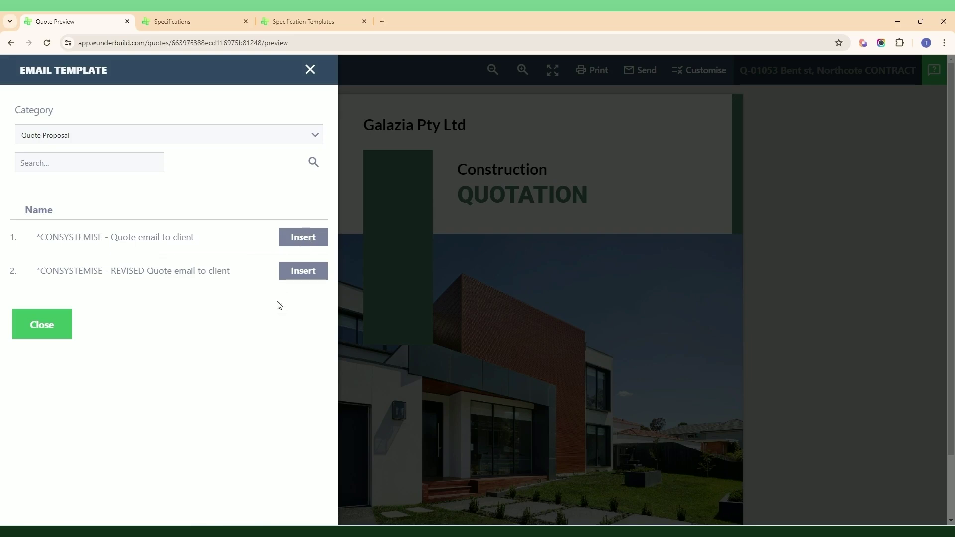
{"action": "left_click", "coordinate": [306, 241]}
{"action": "left_click", "coordinate": [37, 334]}
Step: Read through the email body from greeting to sign-off and close the email form without sending
{"action": "scroll", "coordinate": [190, 358], "scroll_direction": "down", "scroll_amount": 5}
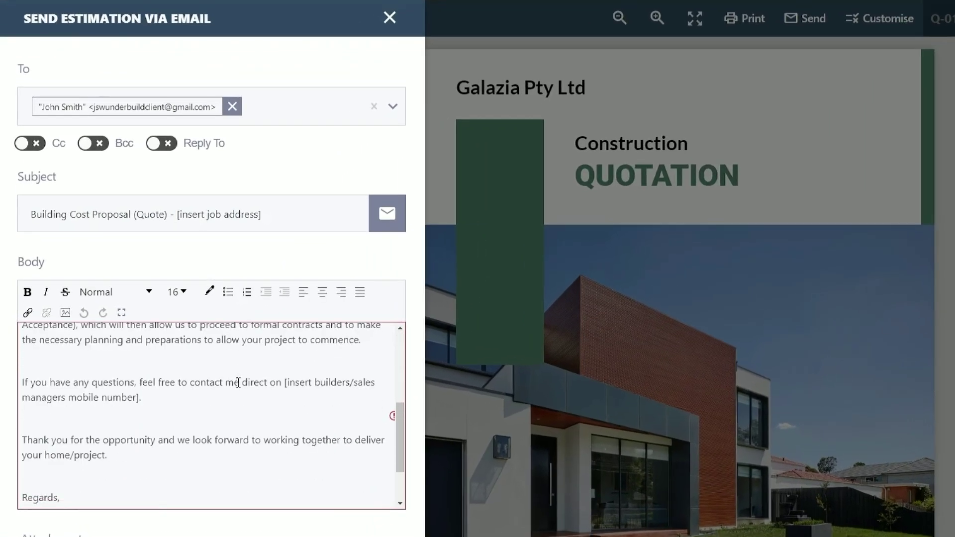
{"action": "scroll", "coordinate": [239, 386], "scroll_direction": "down", "scroll_amount": 2}
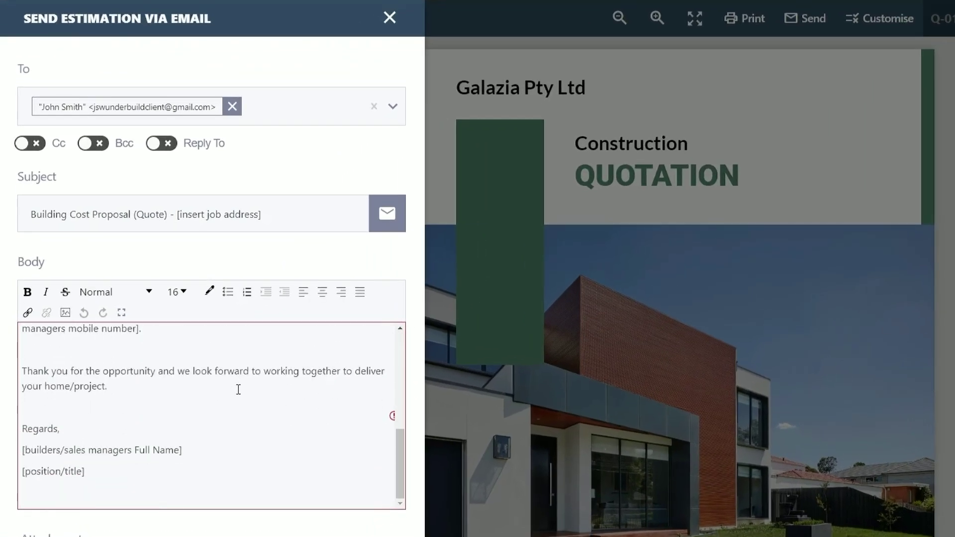
{"action": "scroll", "coordinate": [240, 391], "scroll_direction": "up", "scroll_amount": 8}
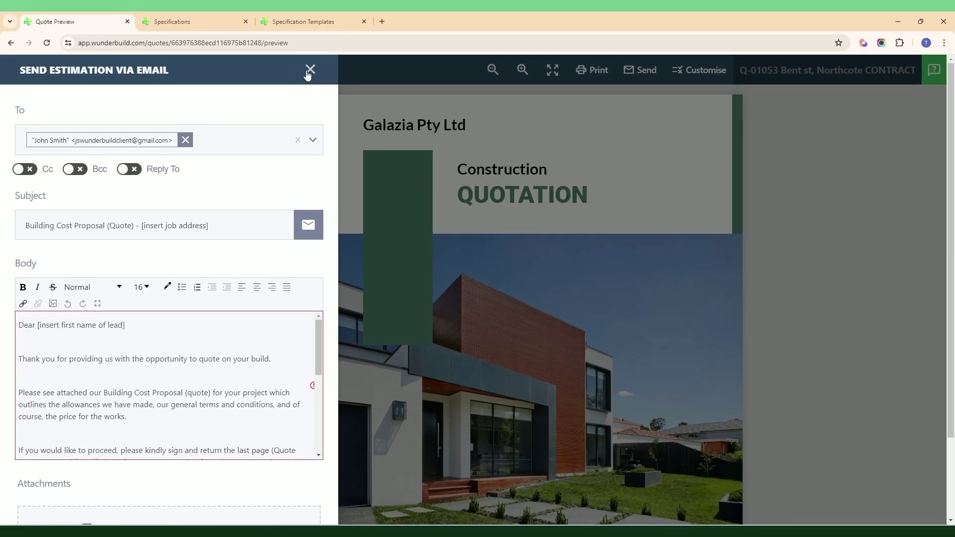
{"action": "left_click", "coordinate": [309, 72]}
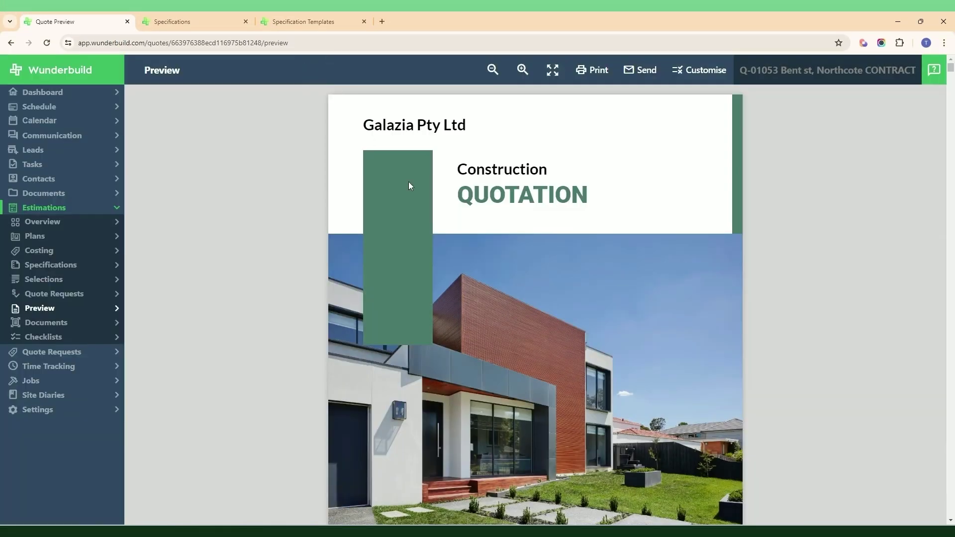